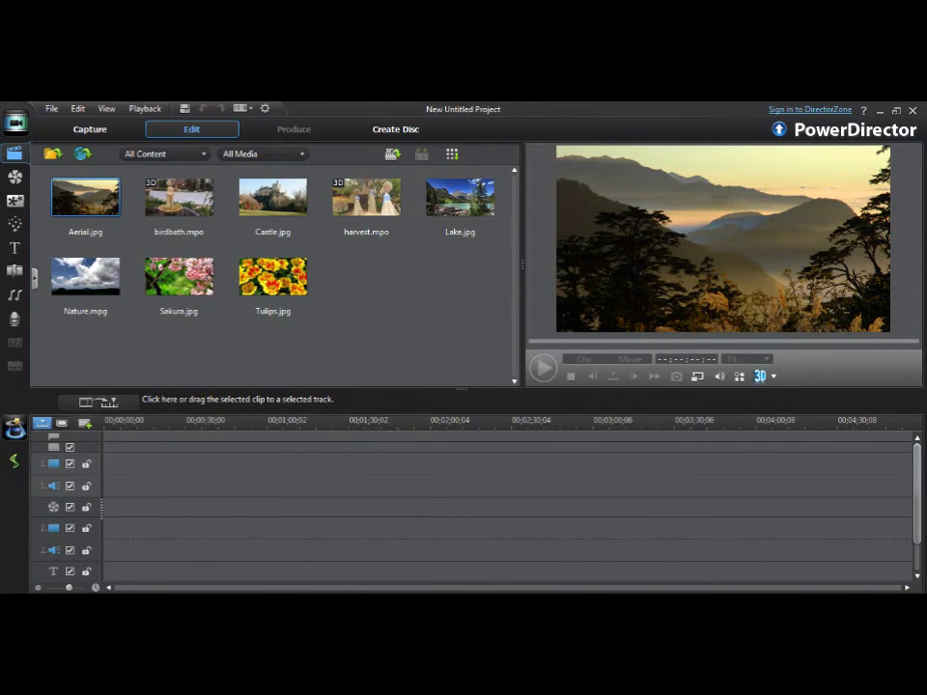
- Start importing media files from the computer into the media library
click(52, 154)
click(93, 172)
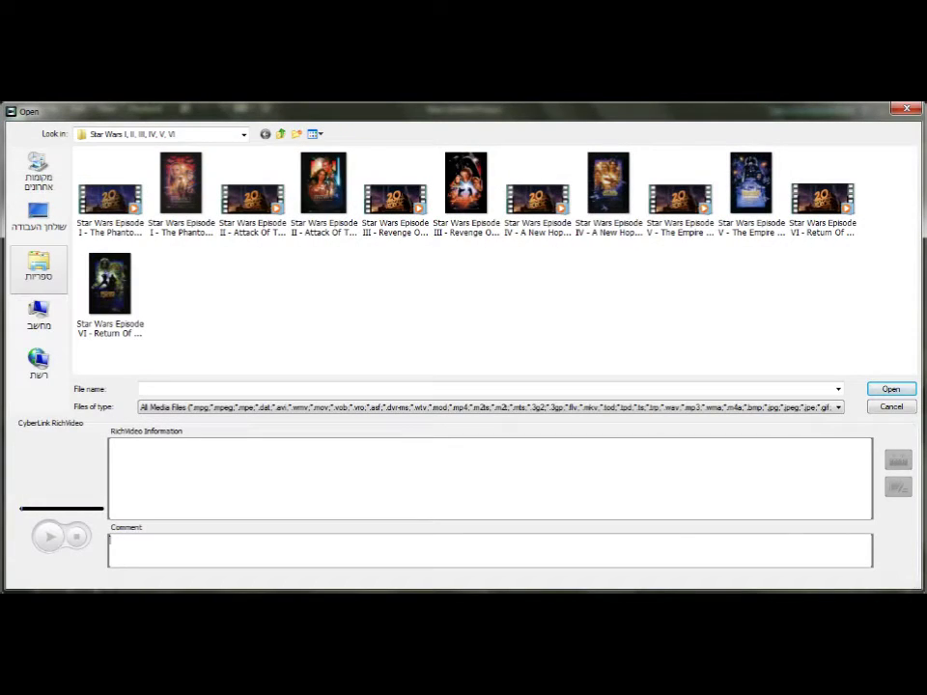
- Look through the videos folder inside the desktop folder, including its ShadowEditFiles subfolder, for a clip to import
click(39, 214)
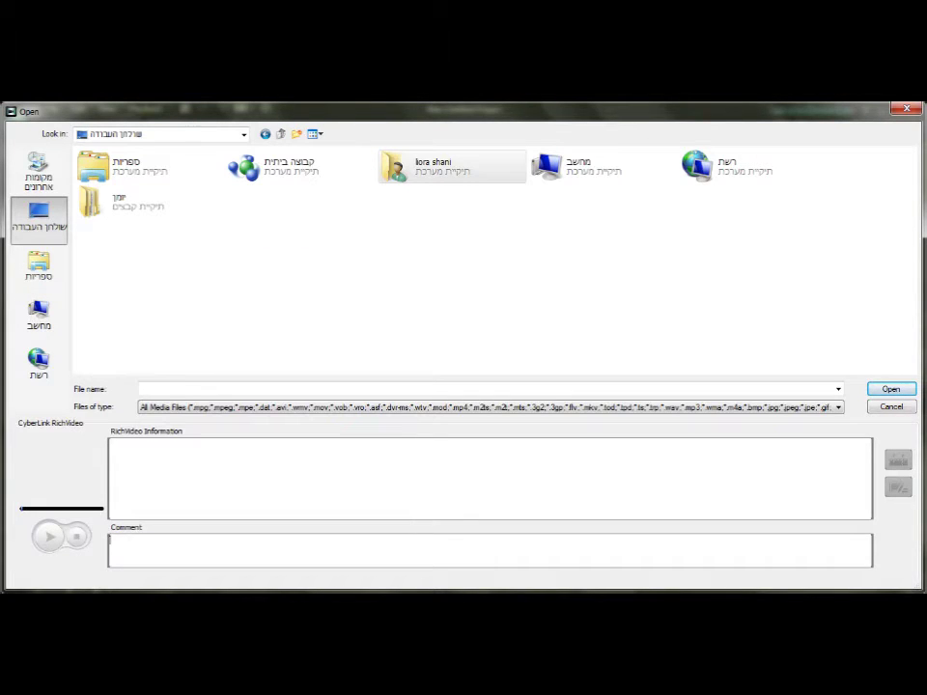
double_click(120, 201)
click(252, 189)
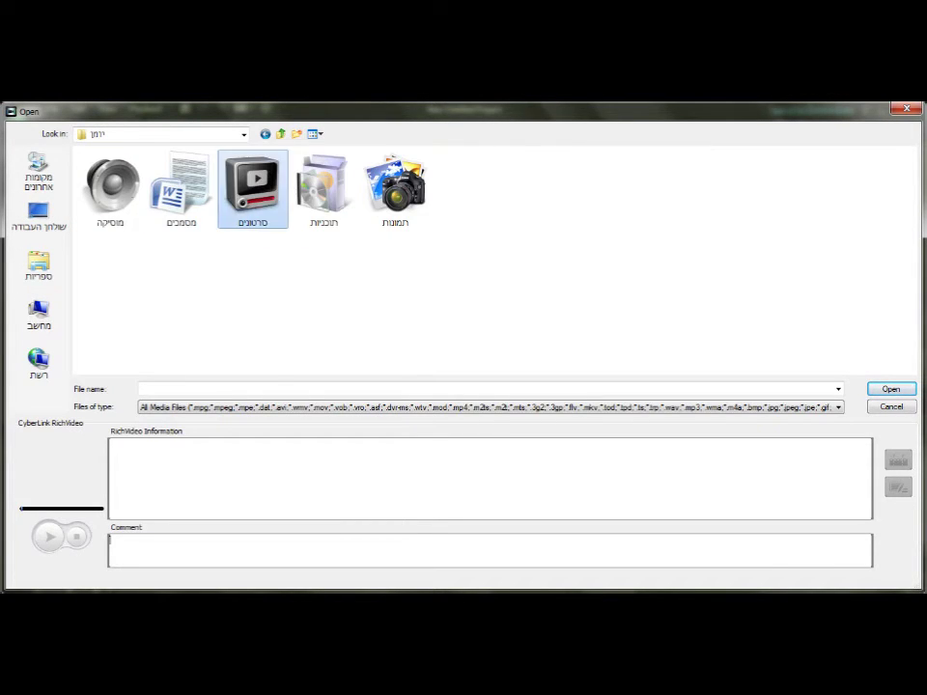
double_click(252, 189)
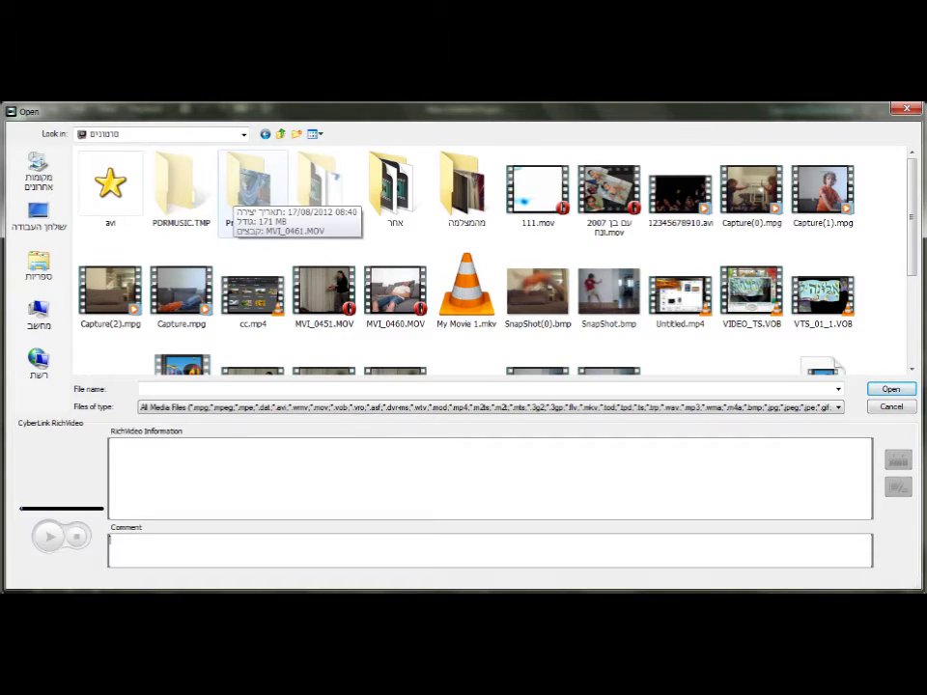
click(324, 189)
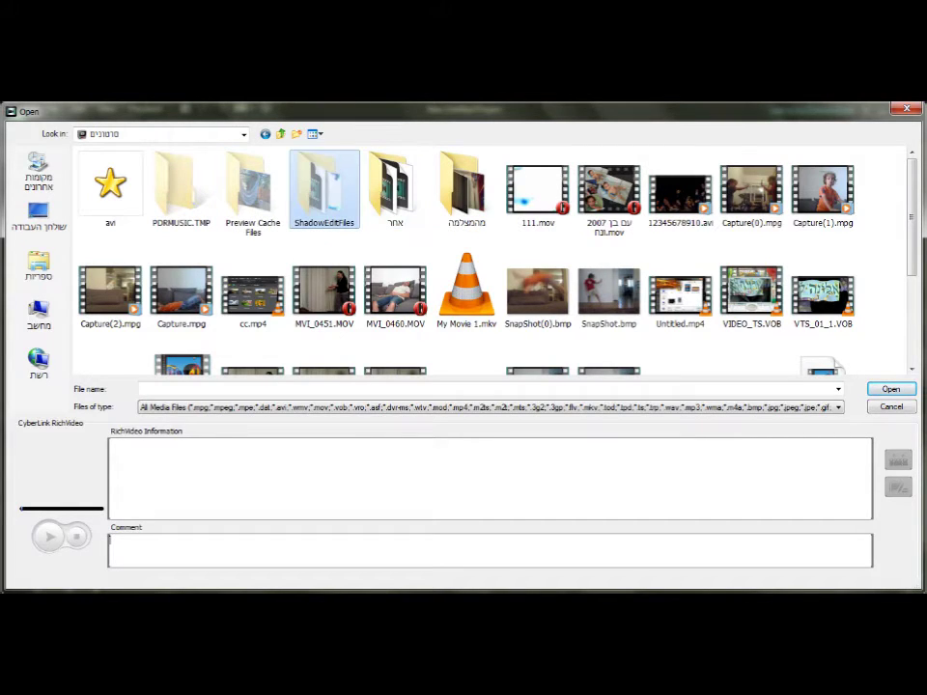
double_click(252, 294)
double_click(324, 188)
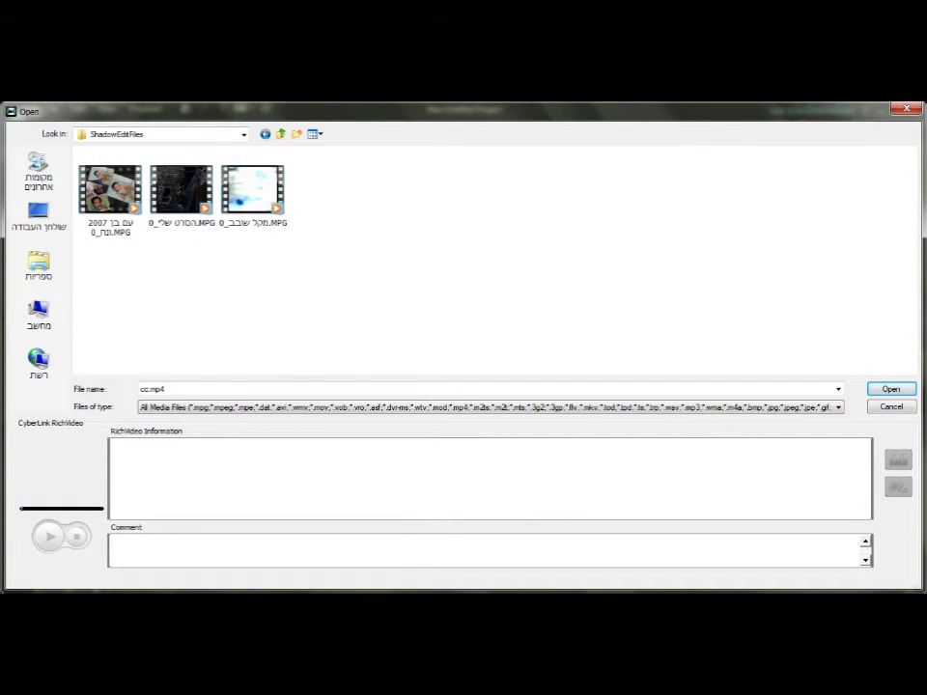
click(266, 134)
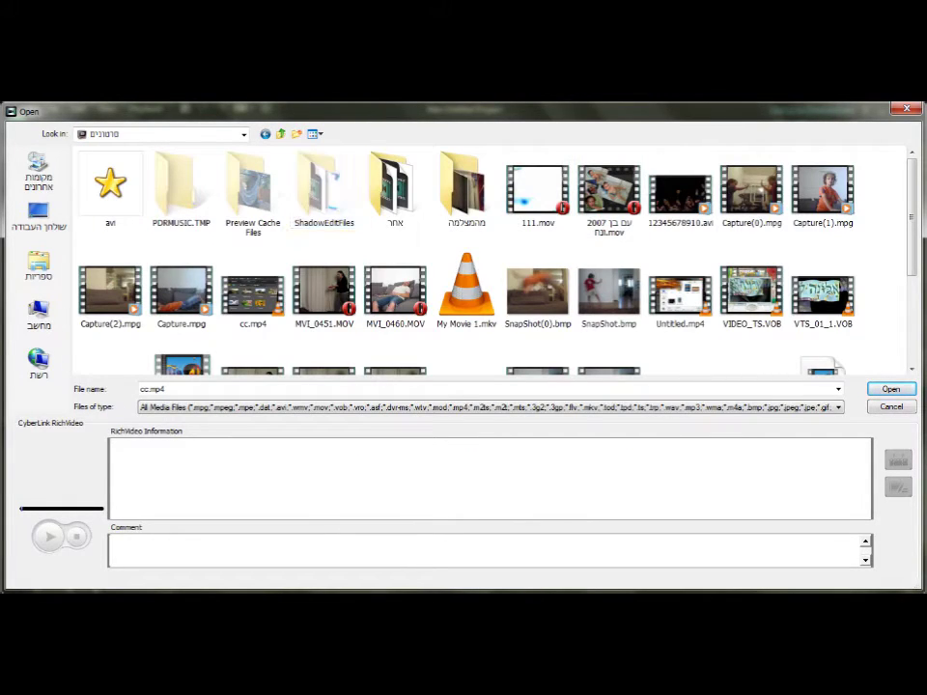
scroll(494, 261, down, 1)
scroll(494, 261, down, 3)
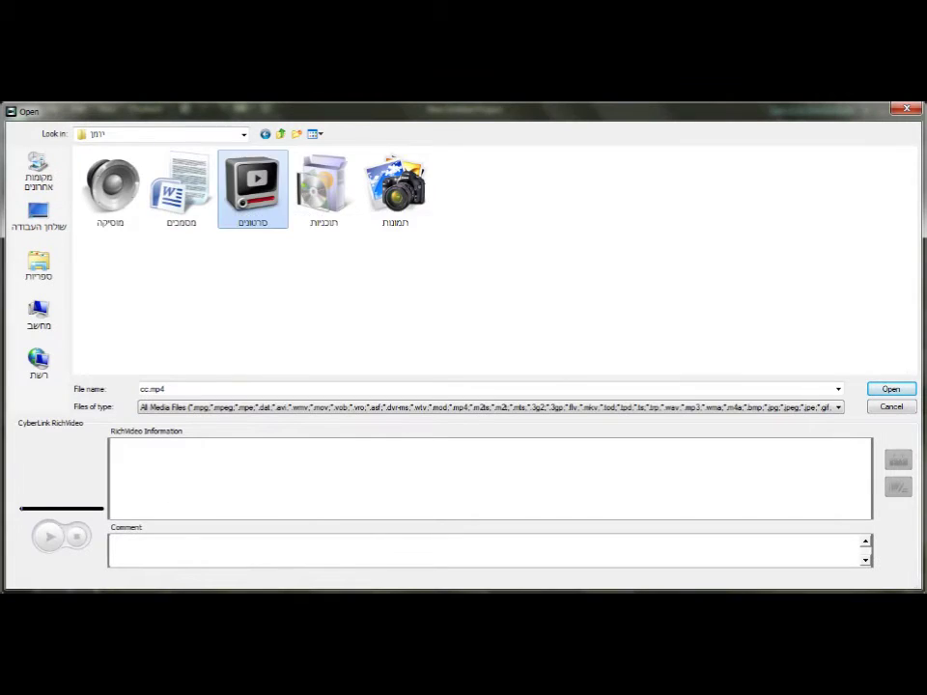
double_click(253, 188)
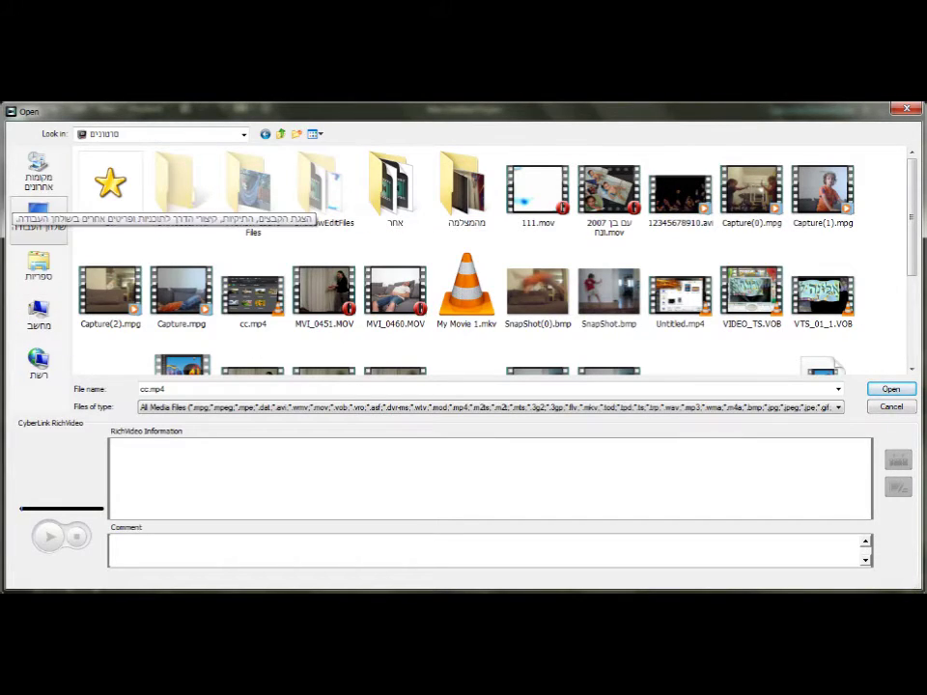
- Import MVI_0462.MOV from the first subfolder of the Windows video library
click(38, 264)
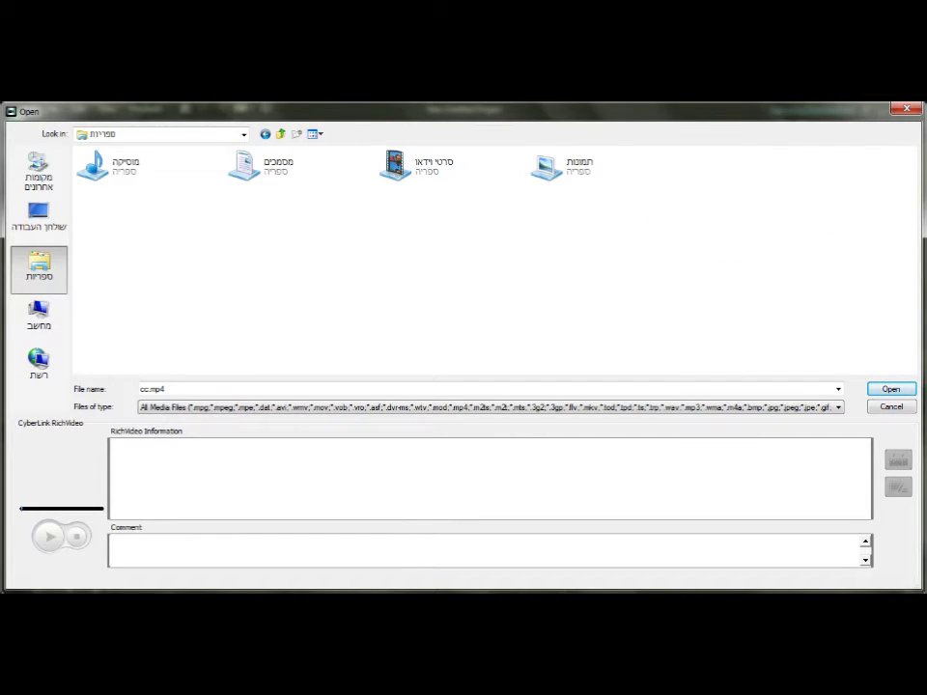
double_click(430, 166)
key(ctrl+a)
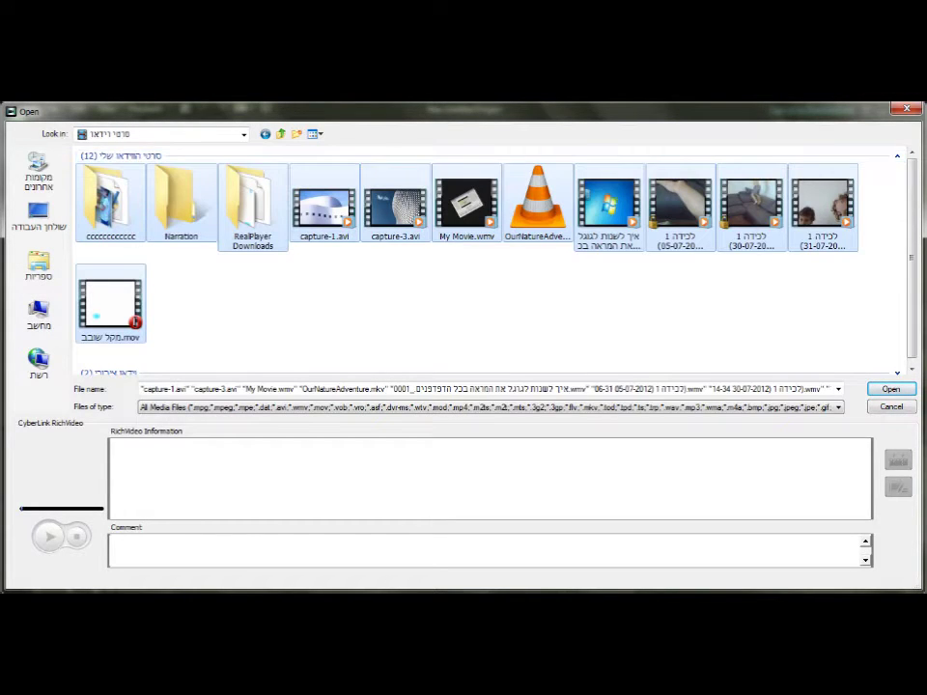
key(Return)
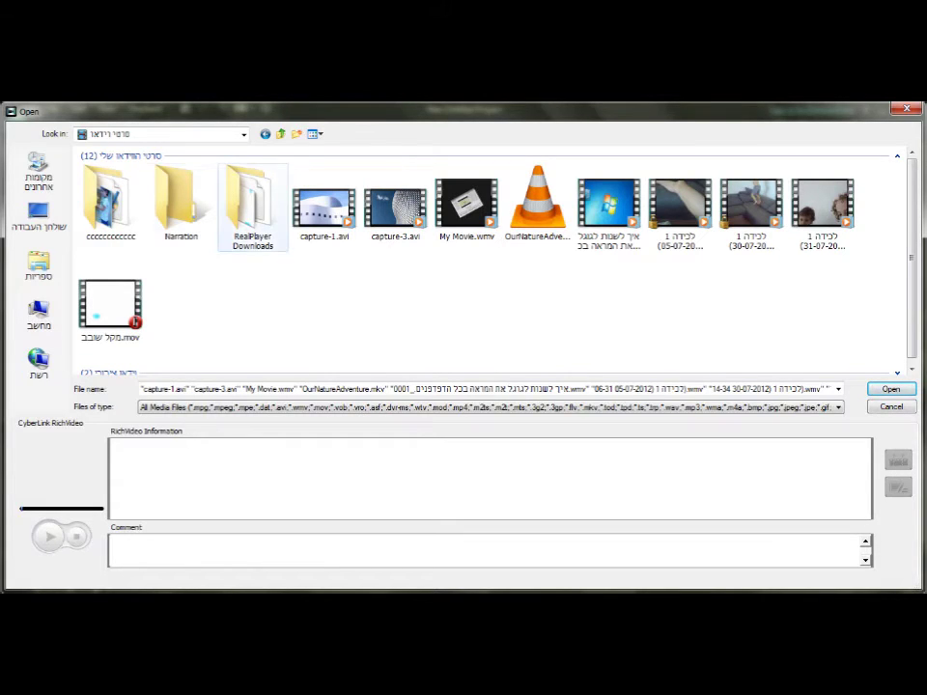
double_click(109, 198)
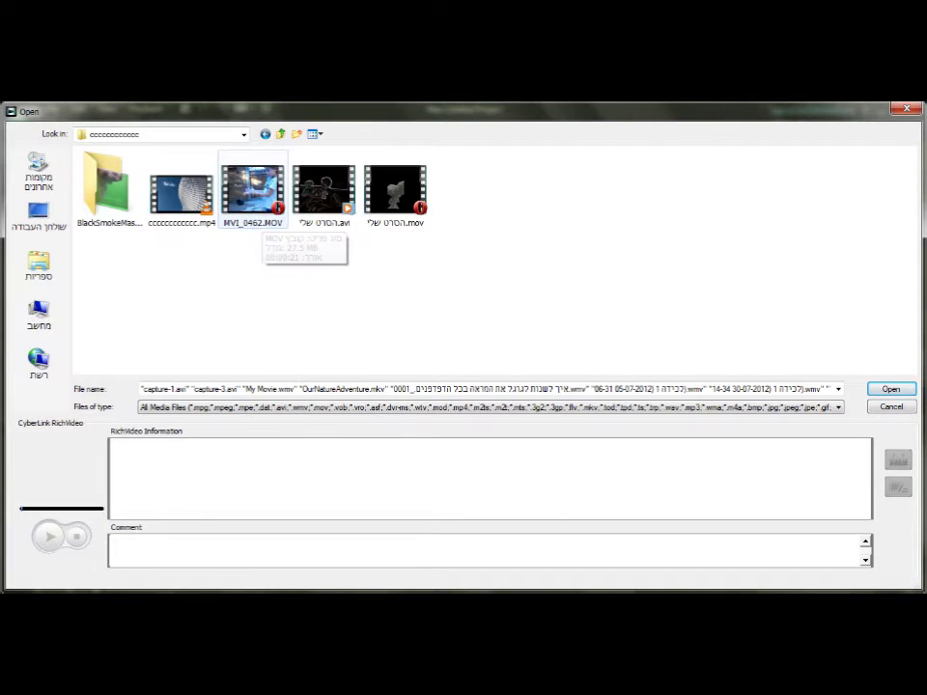
double_click(253, 193)
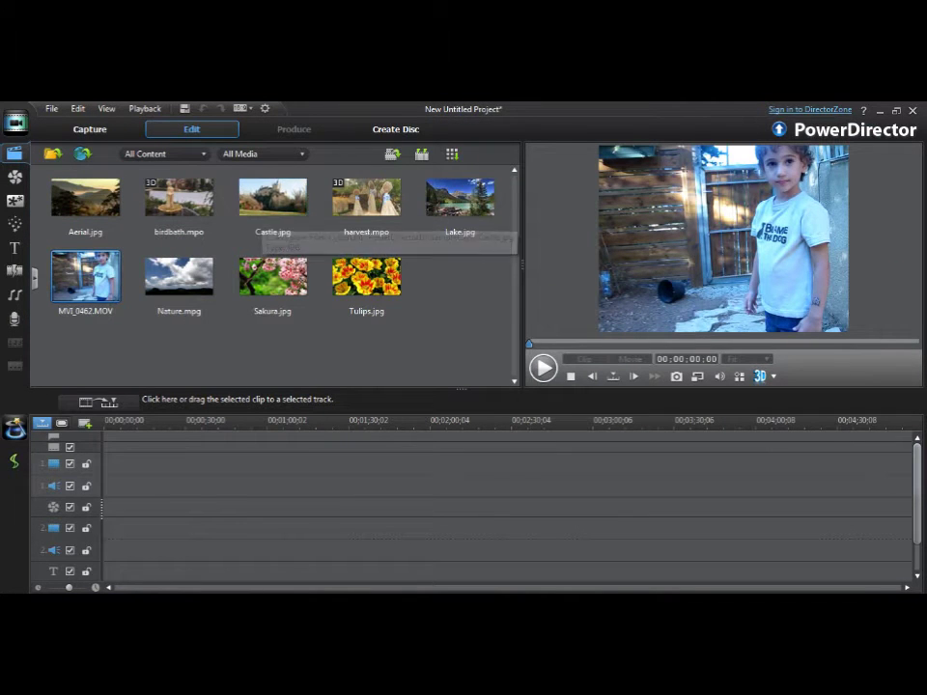
- Place MVI_0462.MOV at the start of video track 1 and accept changing the project aspect ratio to 4:3
click(544, 367)
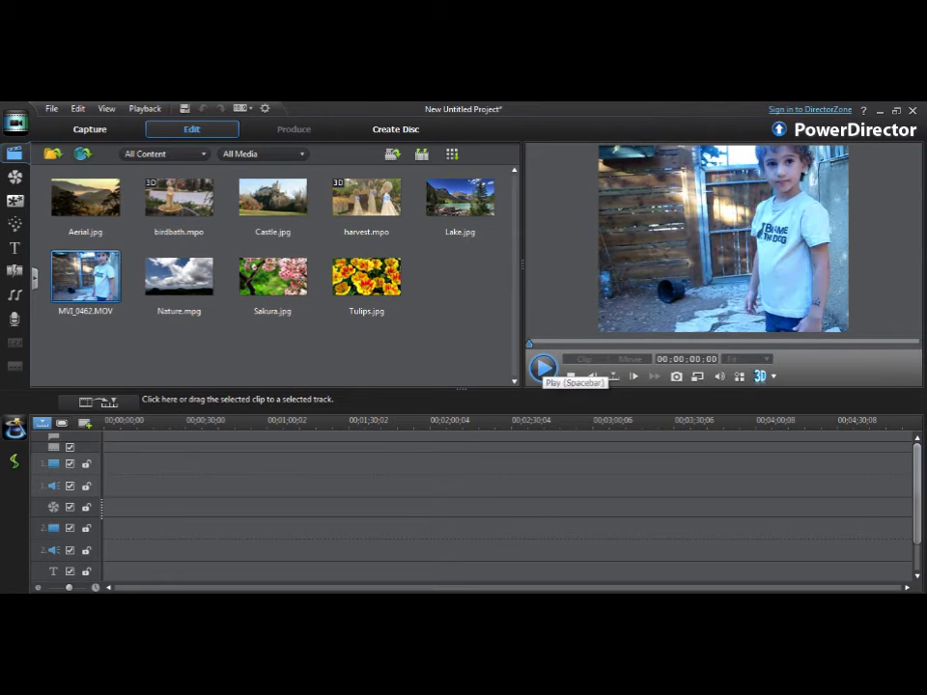
drag(87, 278, 106, 476)
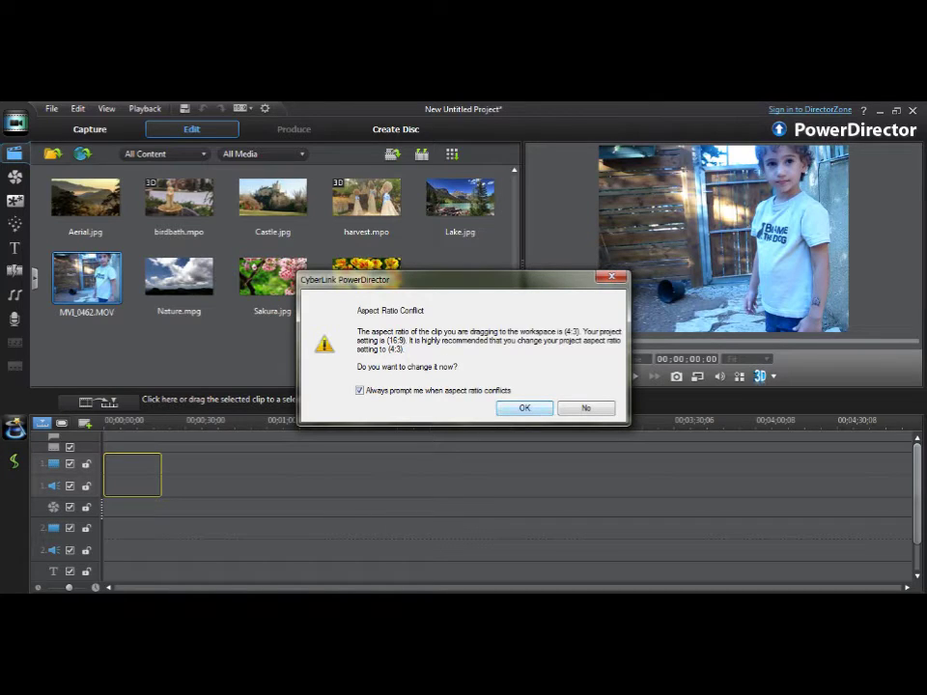
key(Return)
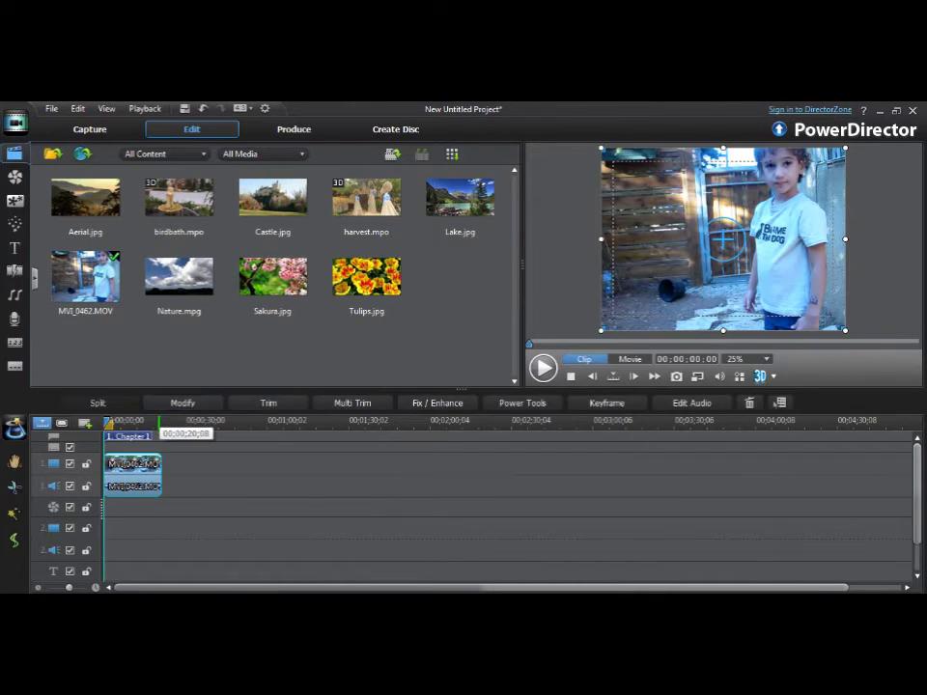
- Play the clip to 00;00;06;03 and split it there
drag(357, 420, 454, 420)
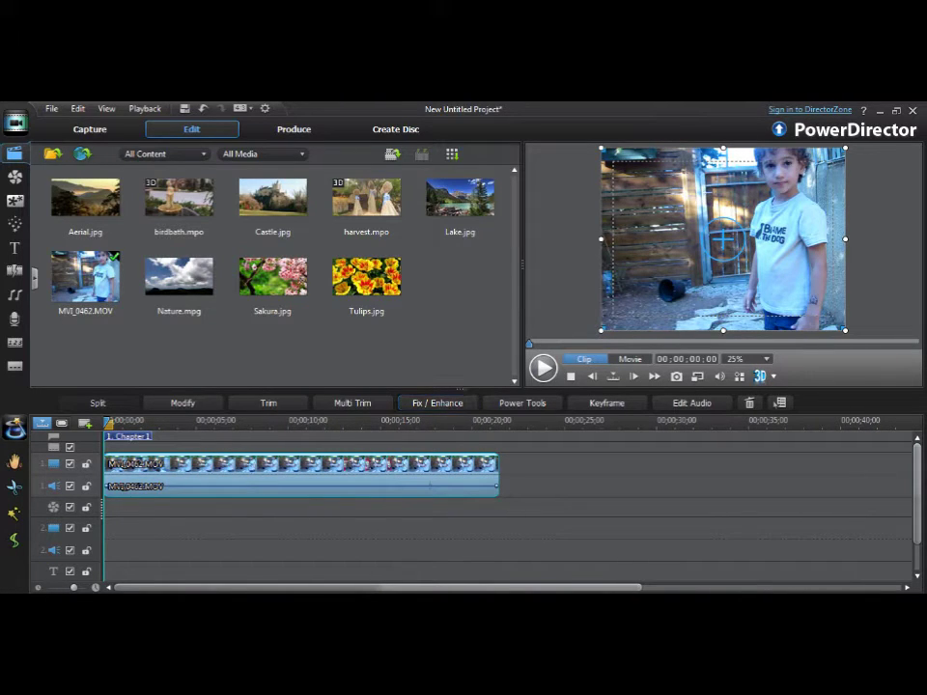
click(543, 366)
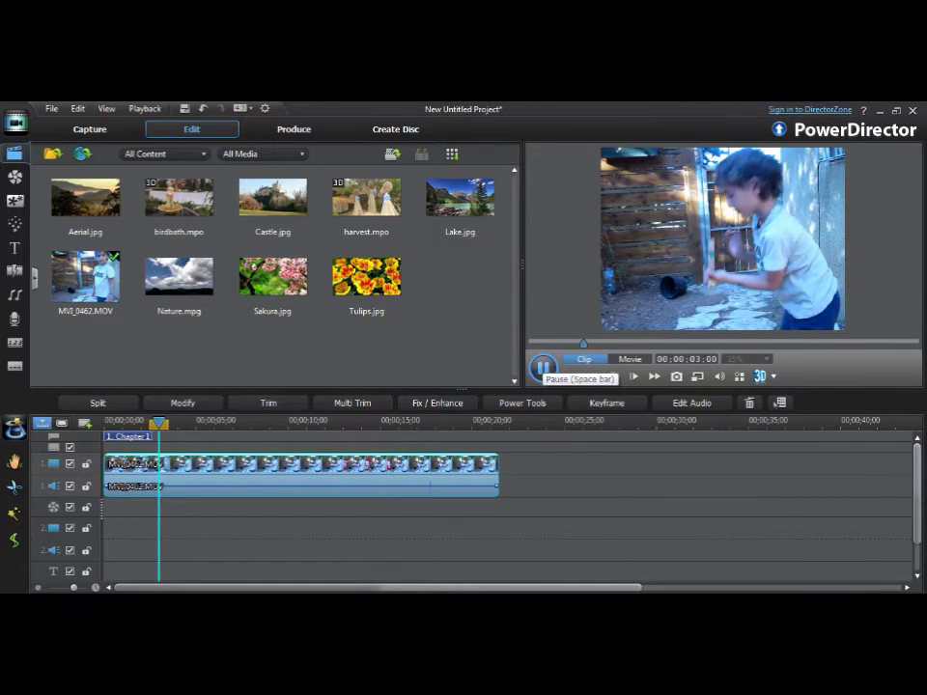
click(543, 366)
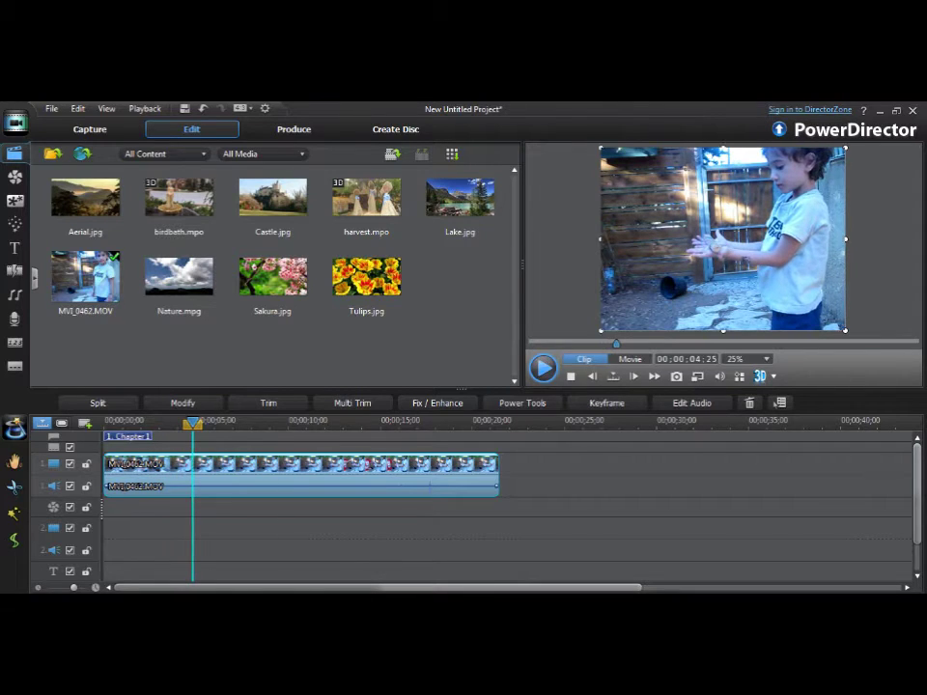
click(543, 367)
click(542, 367)
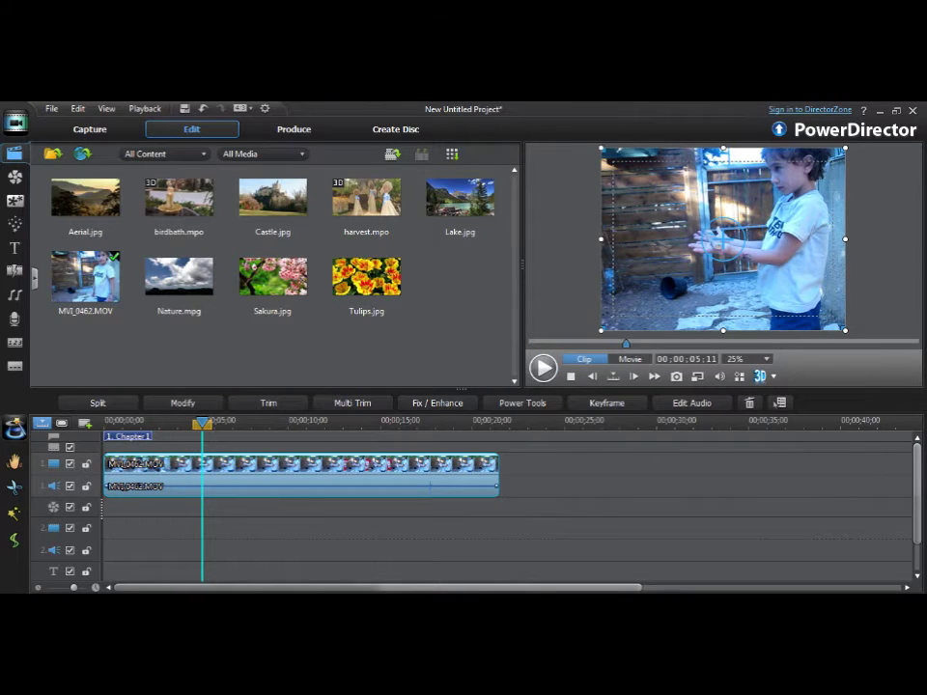
click(542, 367)
click(543, 367)
click(98, 403)
- Split the second segment at 00;00;10;19 of its playback and delete the middle segment, closing the gap
click(542, 367)
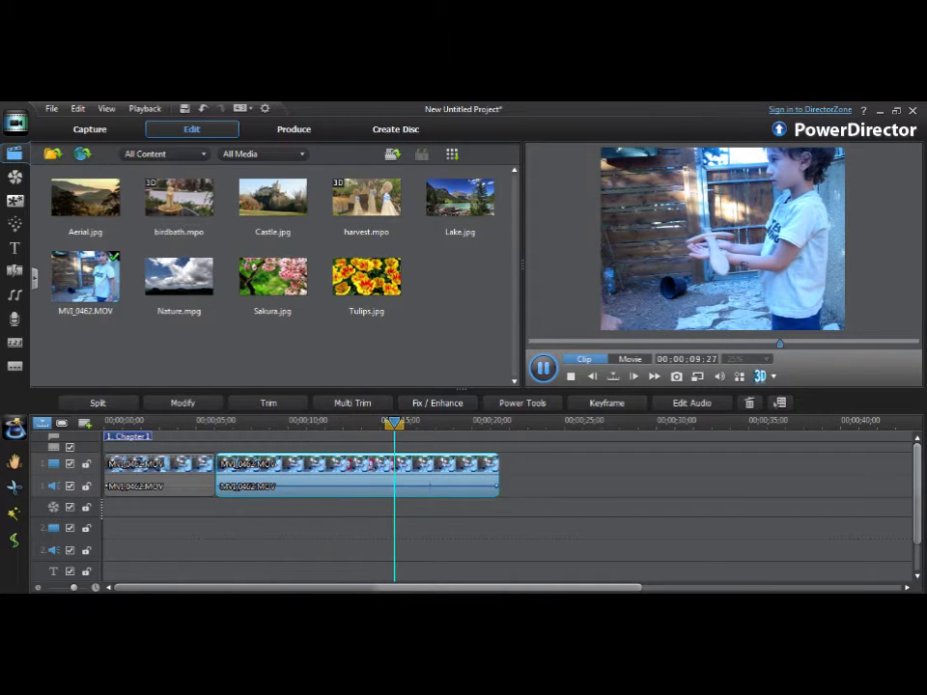
key(space)
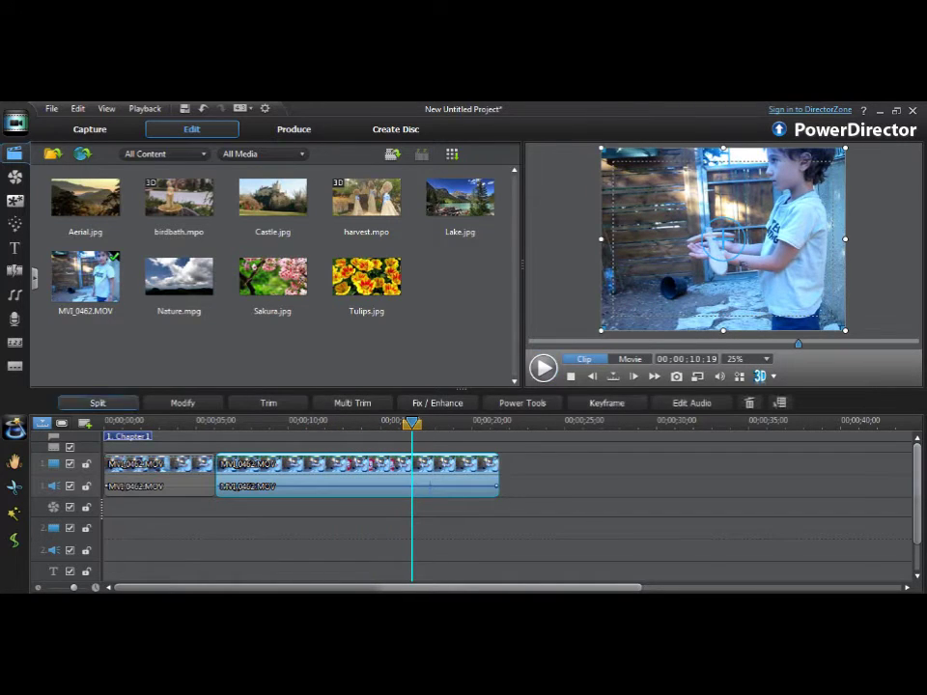
click(98, 402)
click(314, 474)
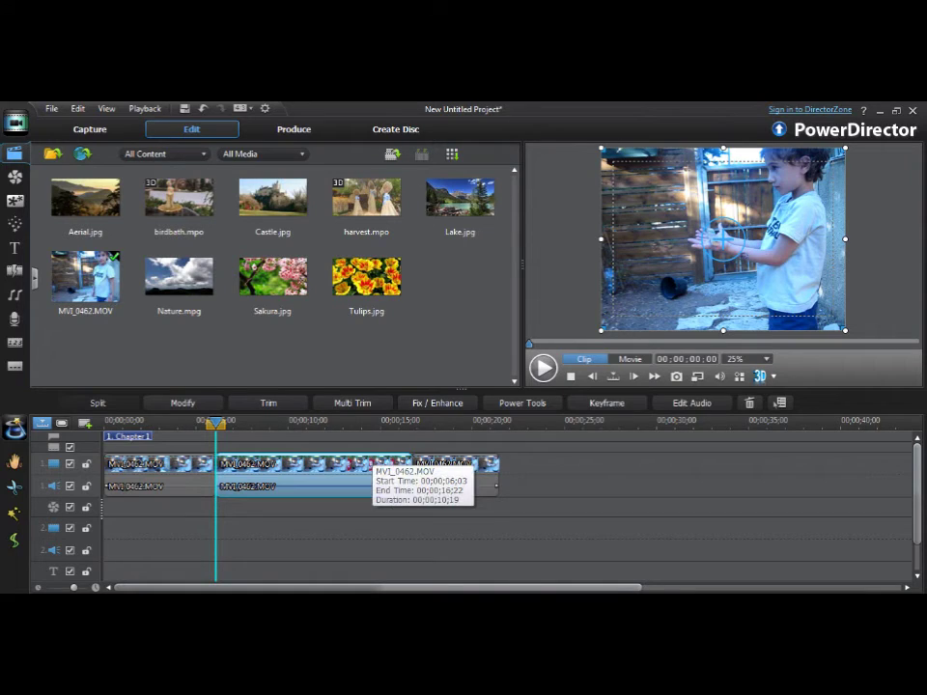
key(Delete)
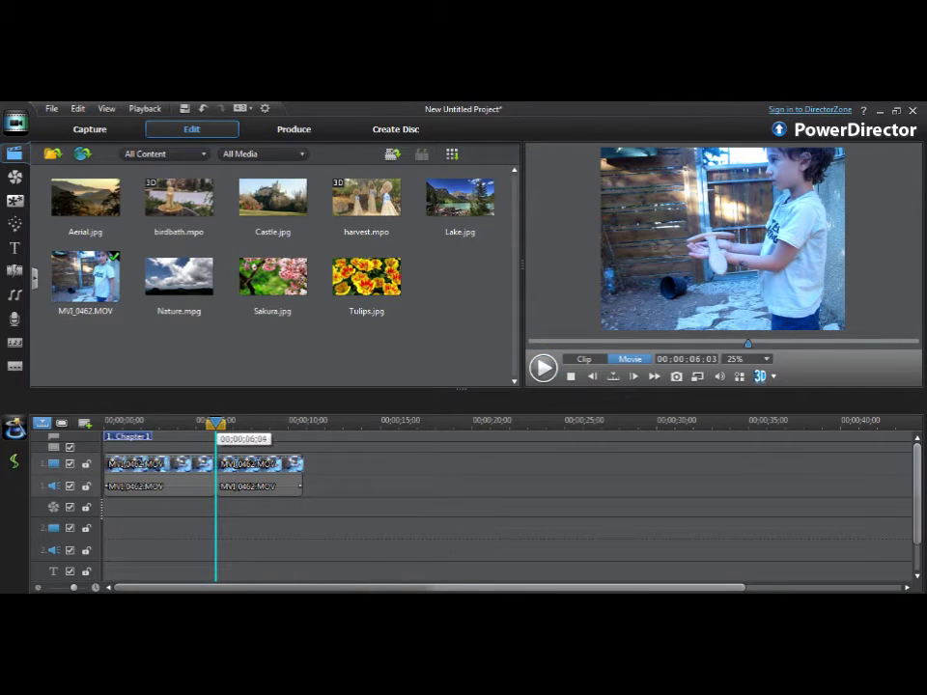
- Play the movie from shortly before the cut to review the join between the two segments
drag(215, 423, 201, 423)
click(543, 367)
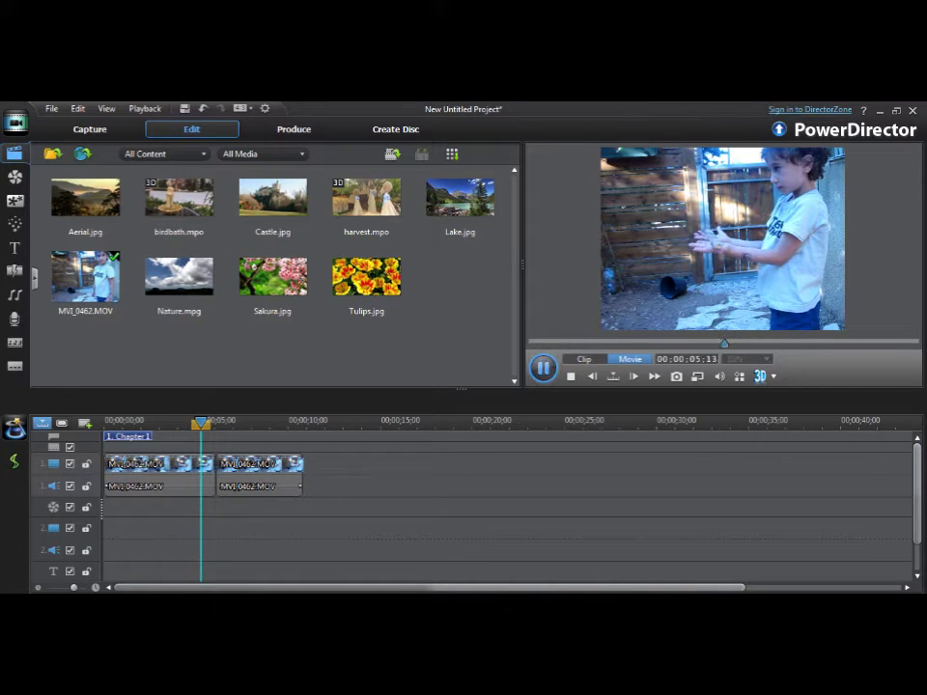
click(542, 367)
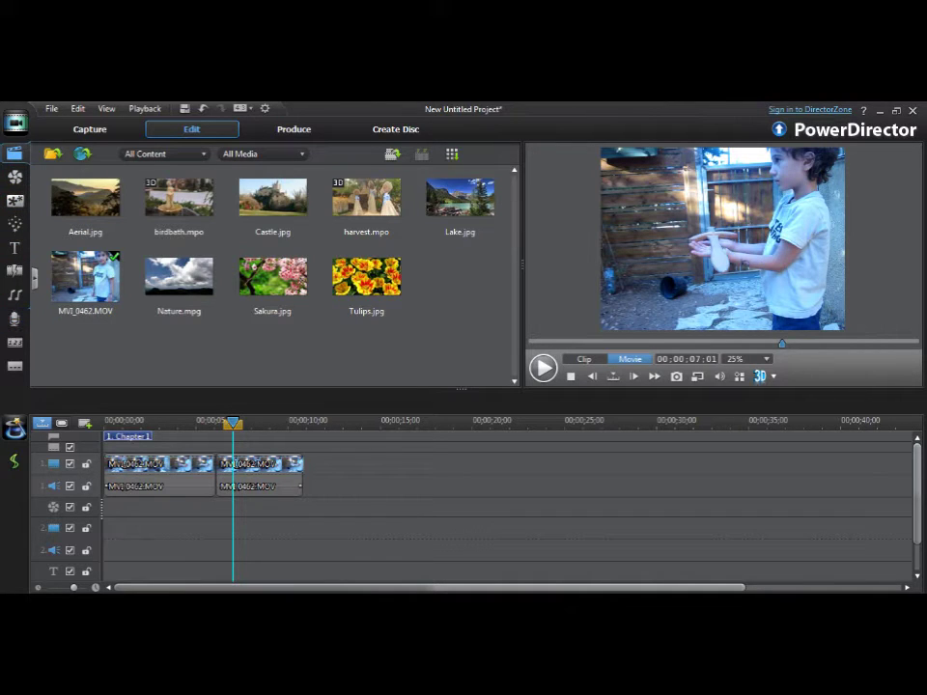
- Browse the available transitions in My Favorites and the categories from 3D through Spin
click(15, 271)
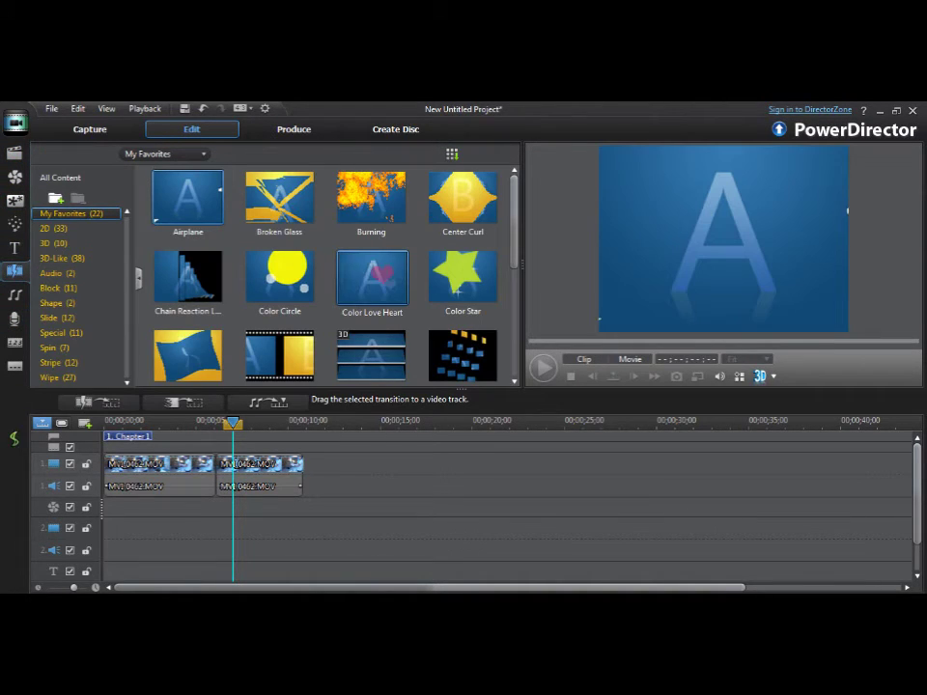
scroll(328, 275, down, 5)
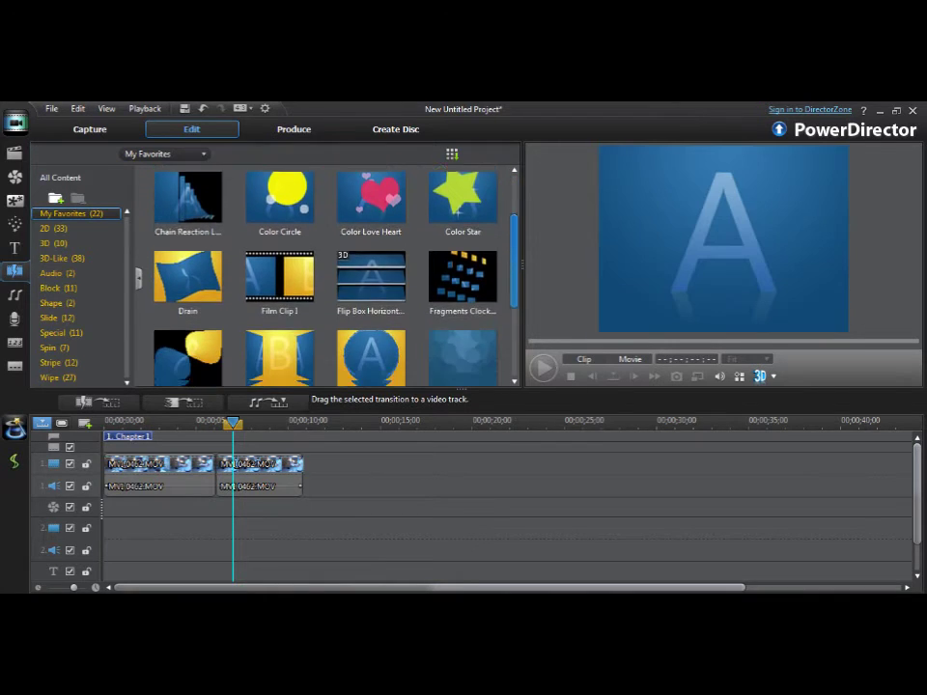
drag(514, 312, 514, 220)
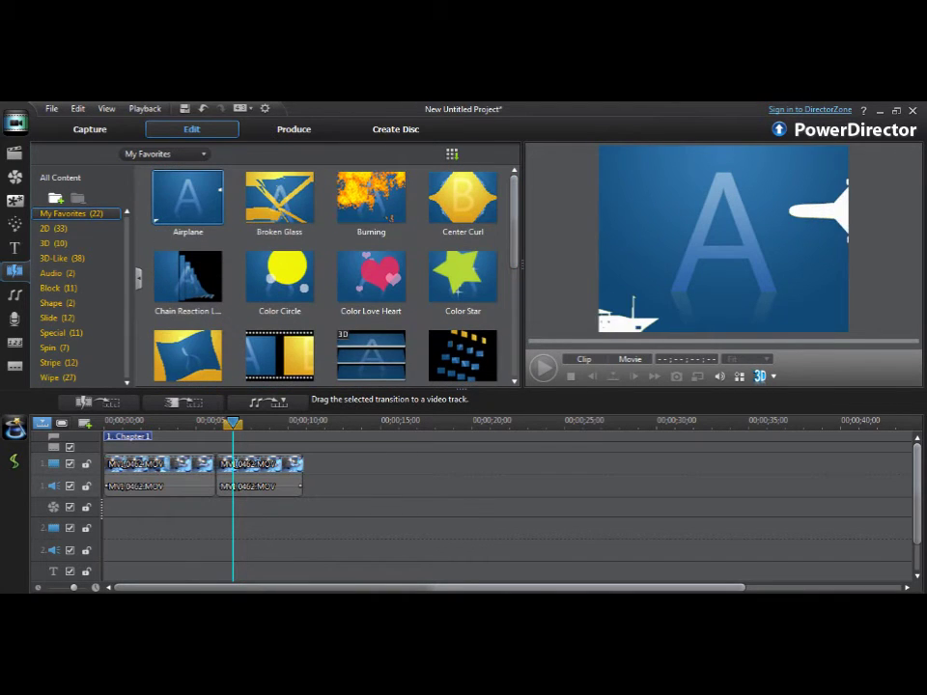
click(54, 243)
click(62, 257)
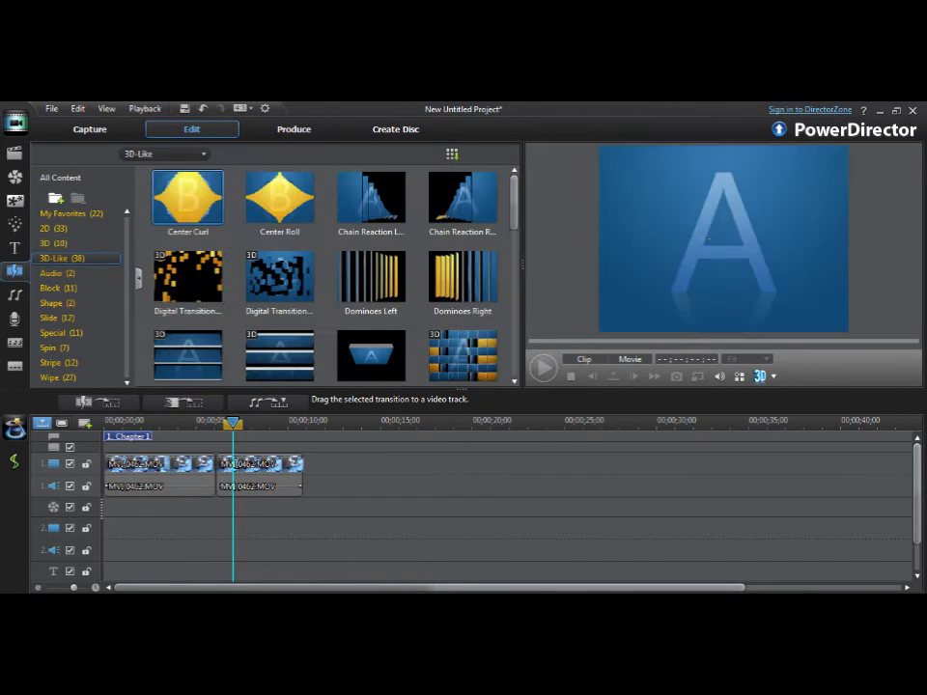
click(58, 273)
click(58, 288)
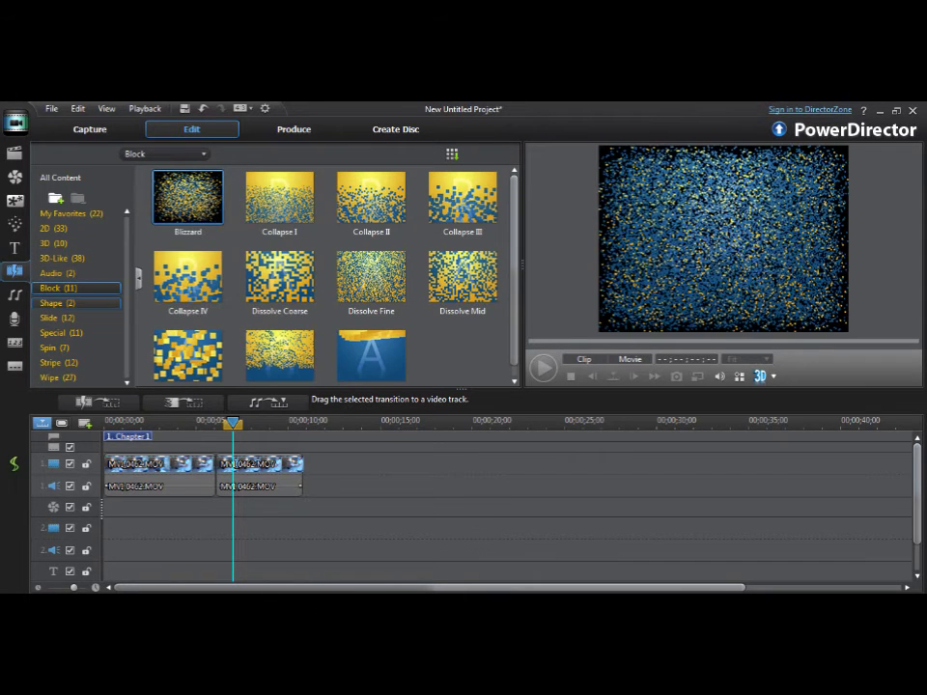
click(58, 304)
click(57, 318)
click(58, 332)
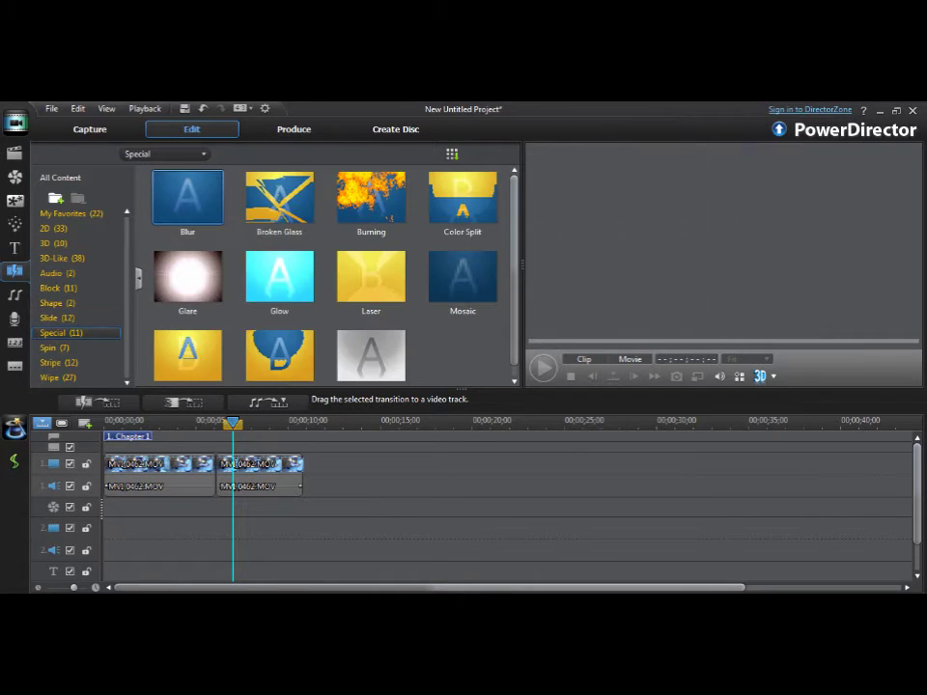
click(54, 348)
- Apply the Glow transition from the Special category between the two segments on video track 1
click(62, 332)
click(280, 280)
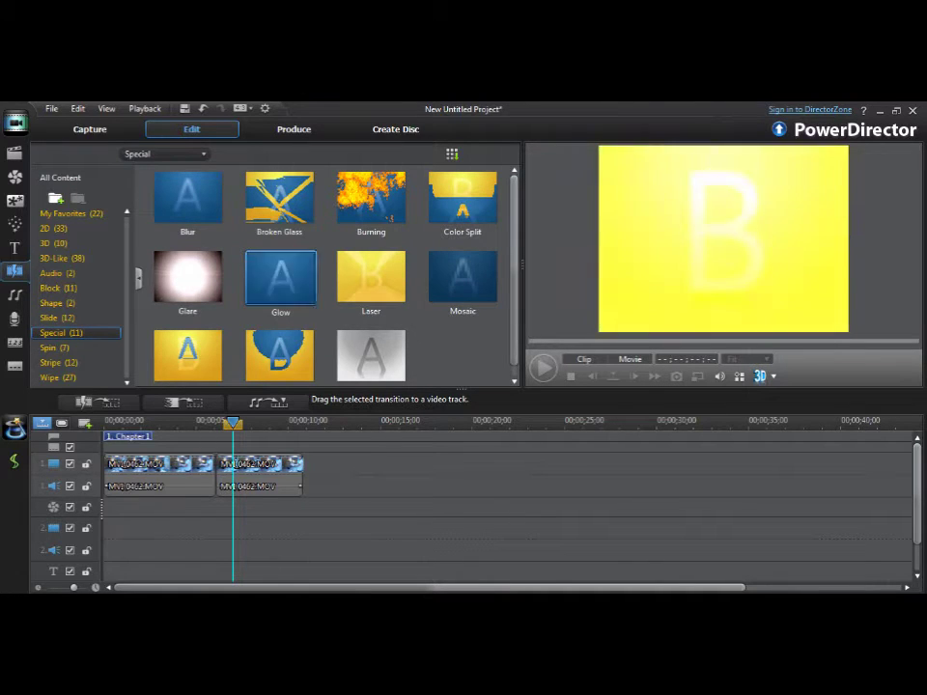
drag(280, 278, 200, 469)
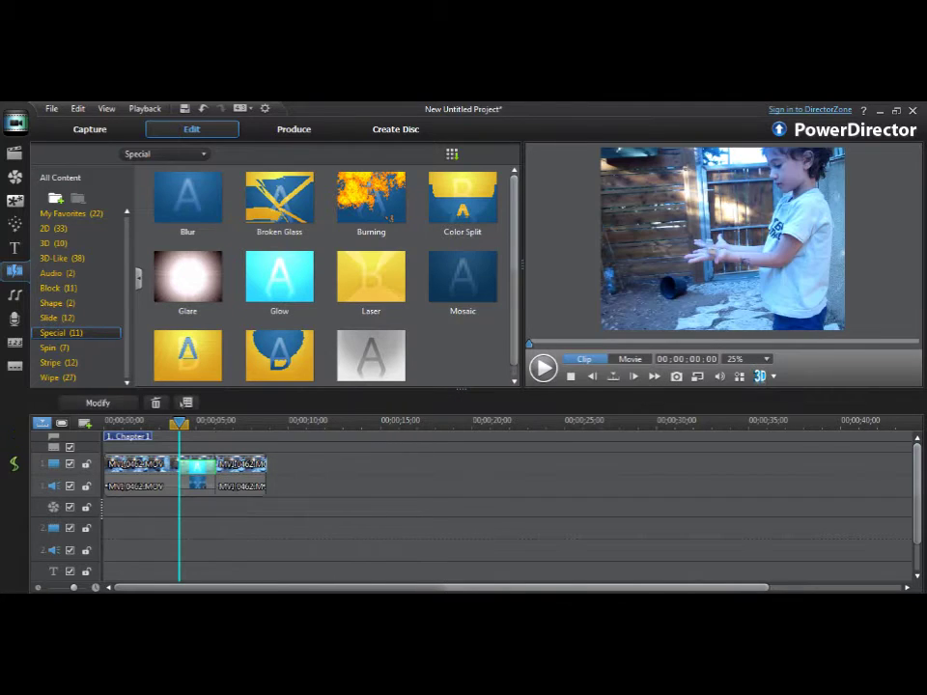
- Set the Glow transition's behavior to Cross, and play the transition and the movie to review the effect
click(537, 342)
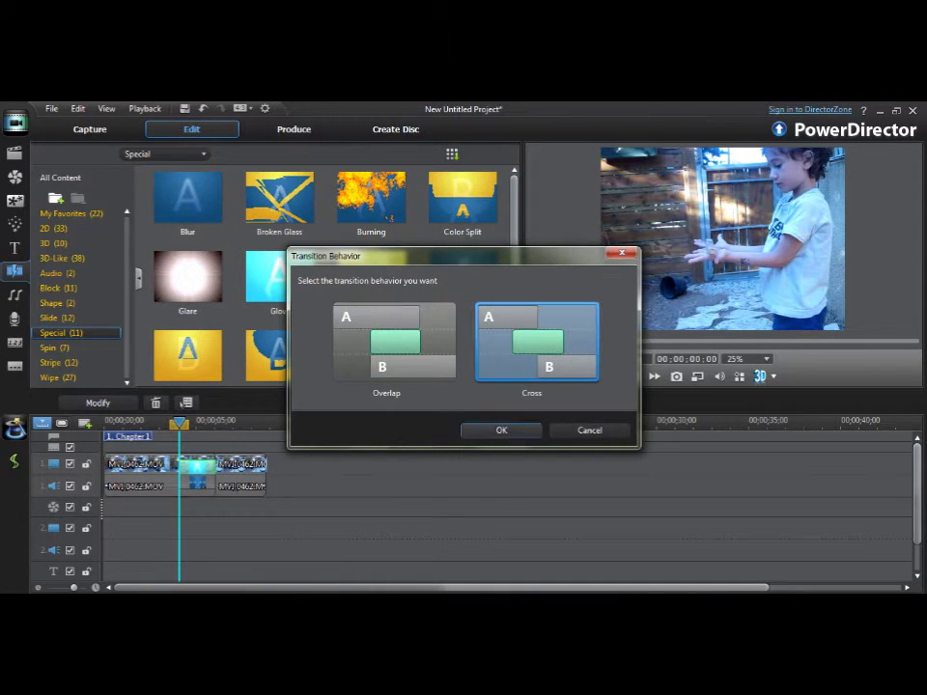
click(501, 429)
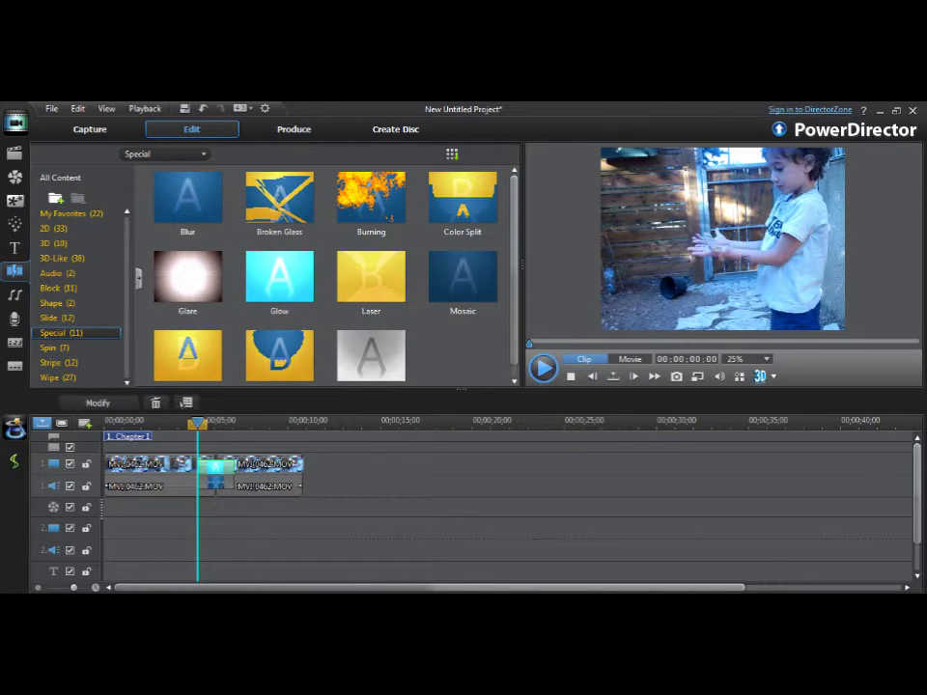
key(space)
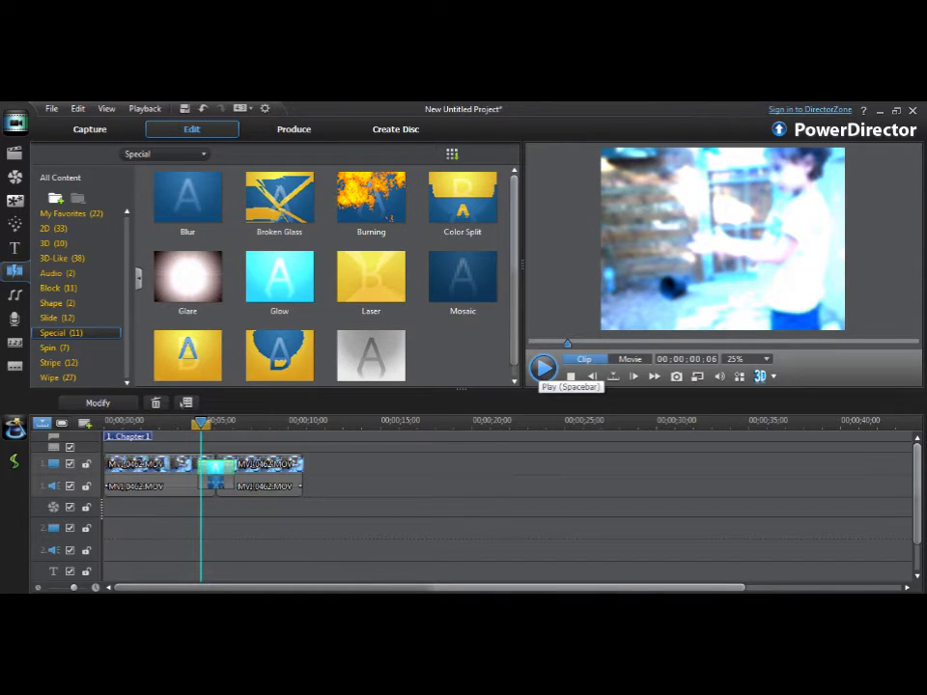
click(543, 368)
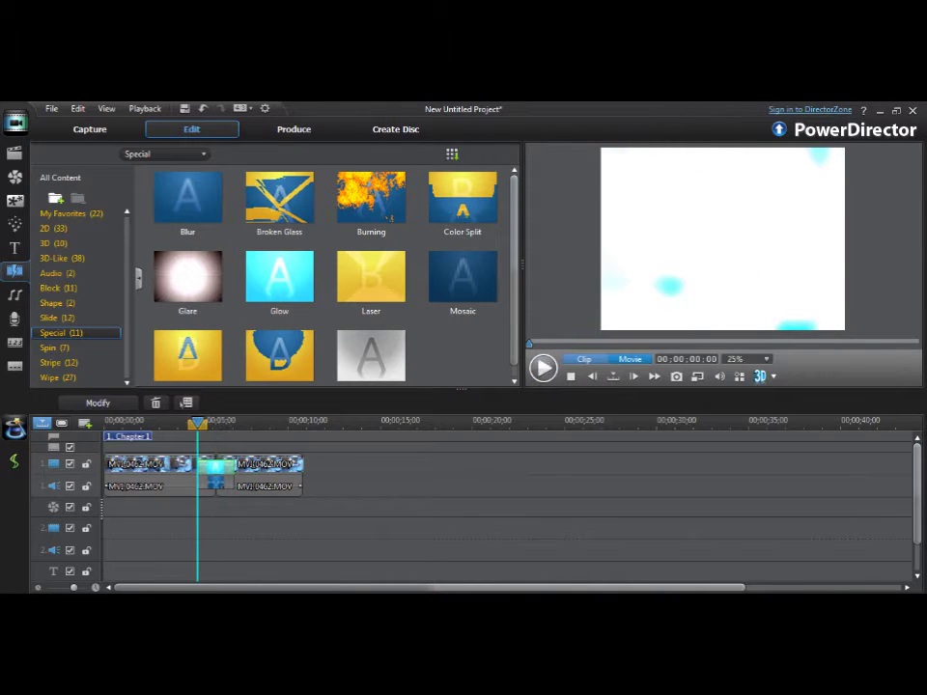
click(630, 358)
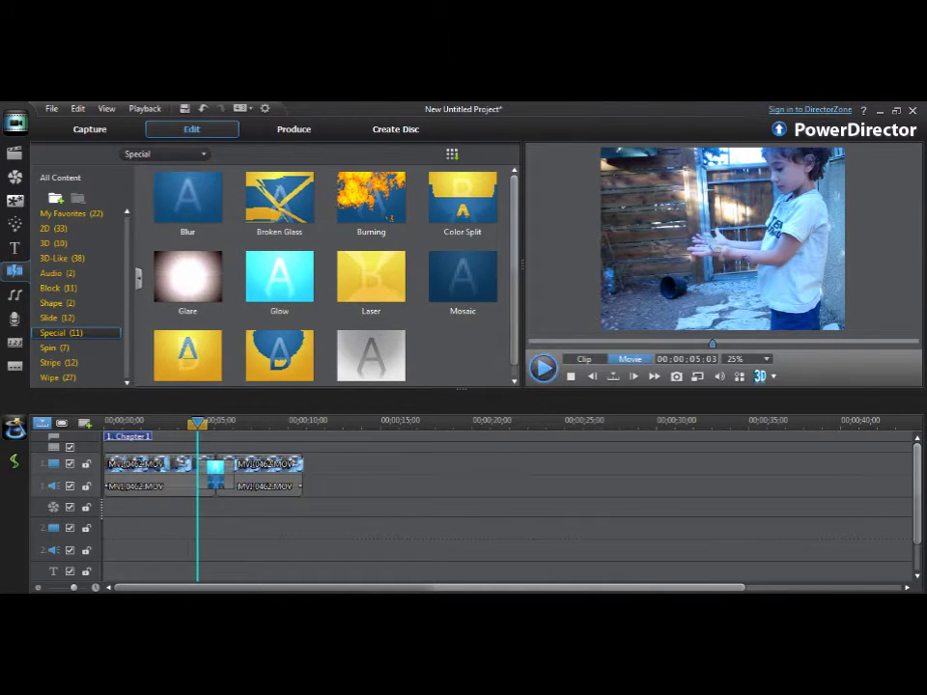
click(542, 368)
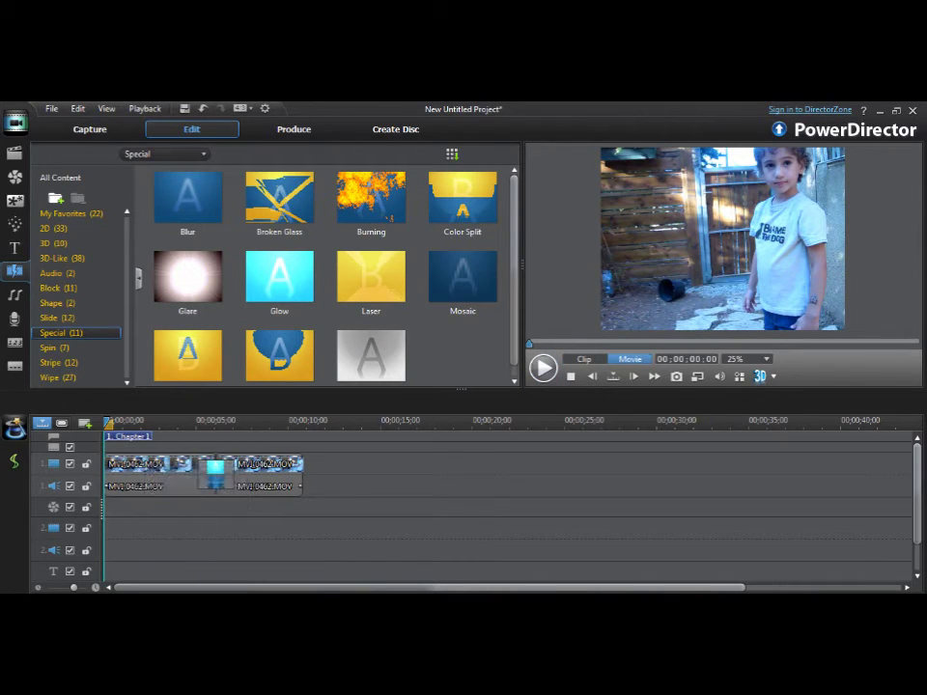
- Examine the segments on both sides of the Glow transition and play the whole movie from the start
click(145, 468)
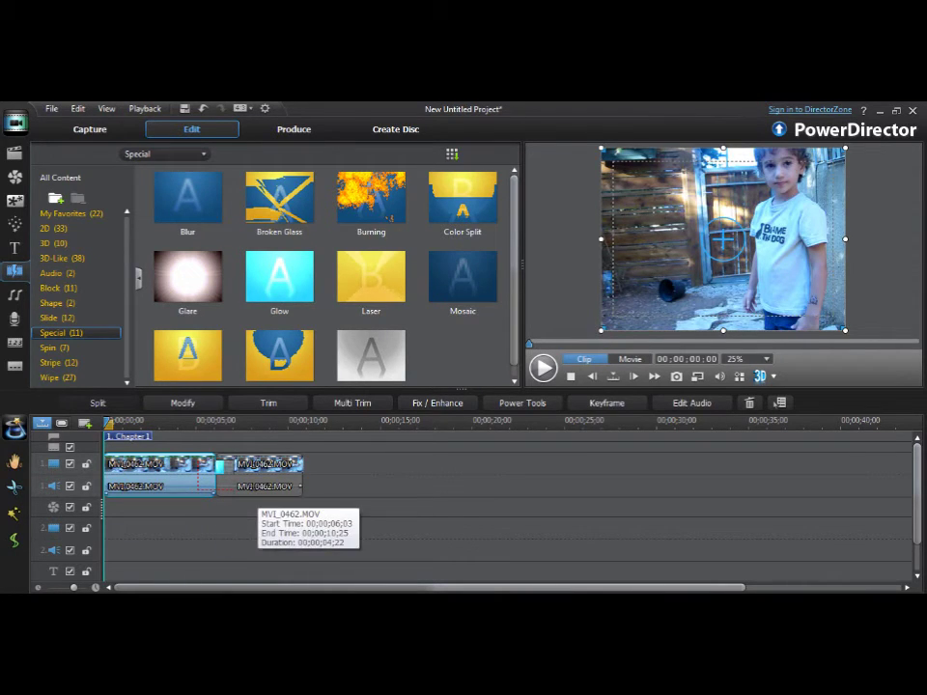
click(257, 485)
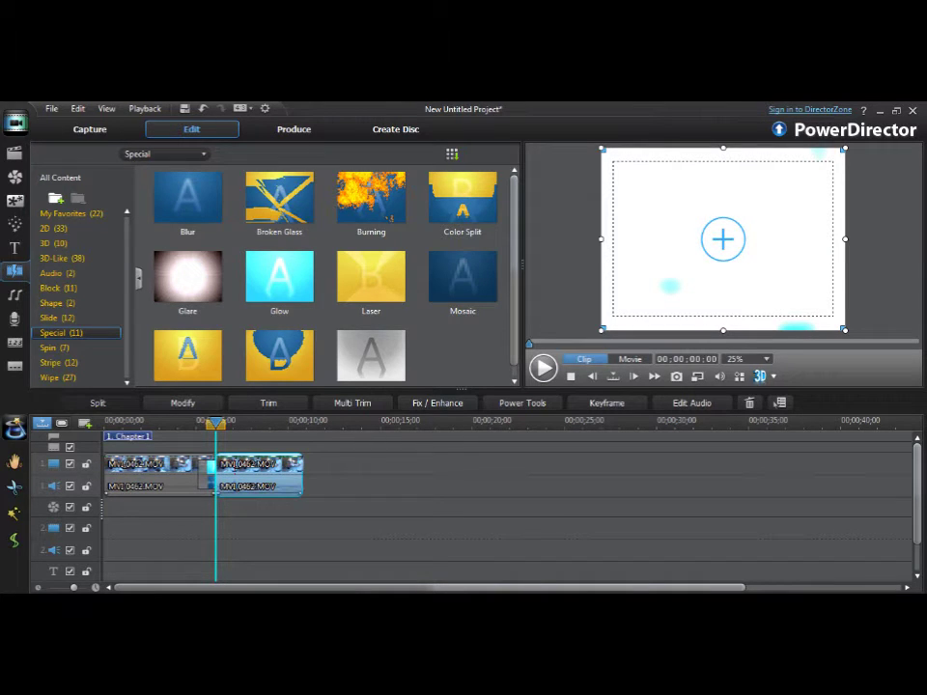
click(214, 468)
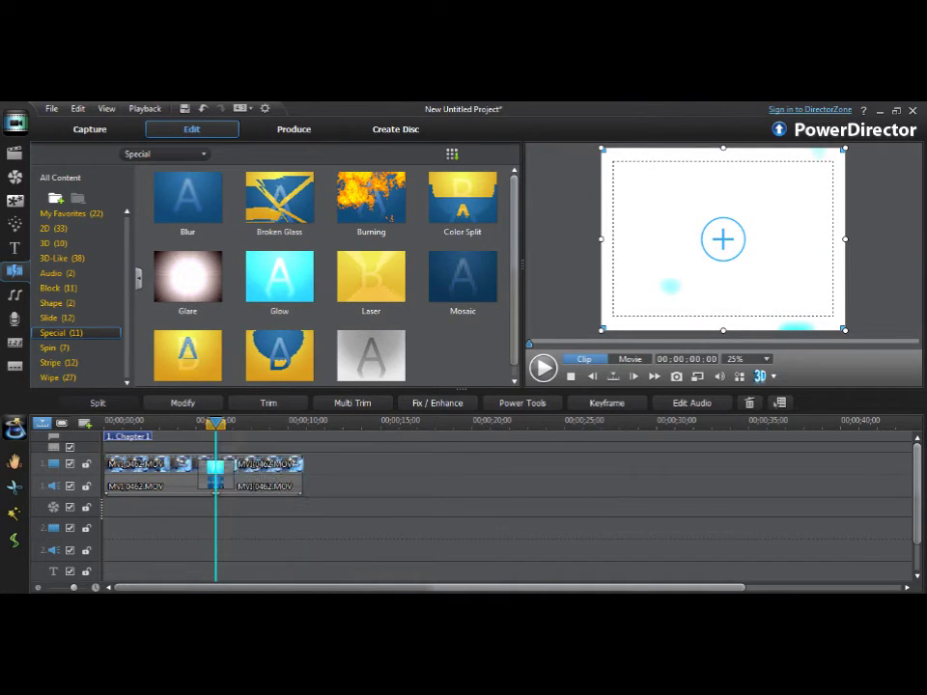
drag(213, 478, 194, 478)
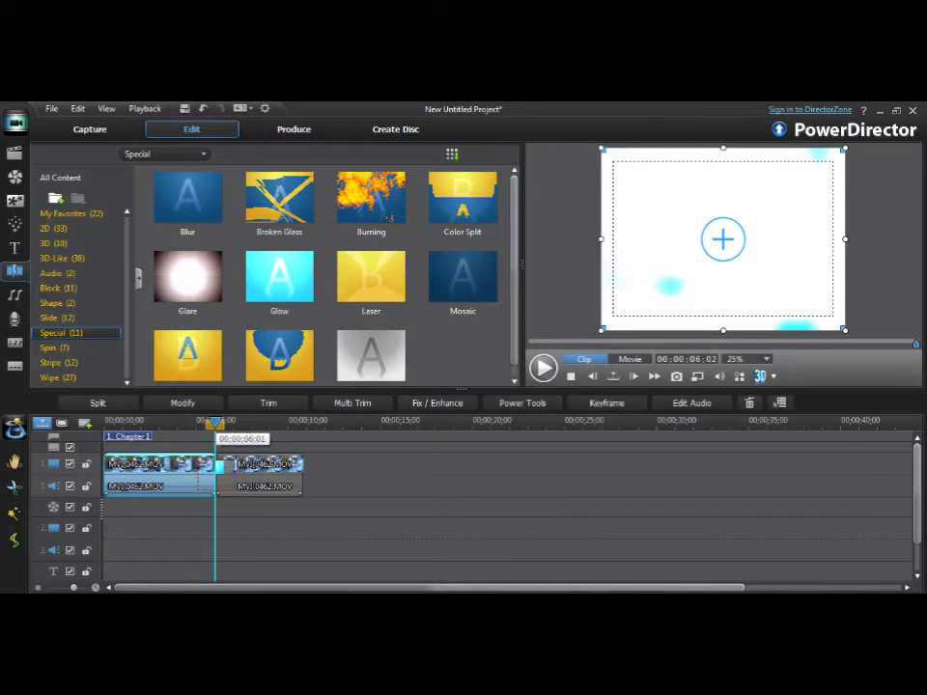
click(217, 468)
drag(215, 422, 105, 422)
click(159, 473)
click(217, 534)
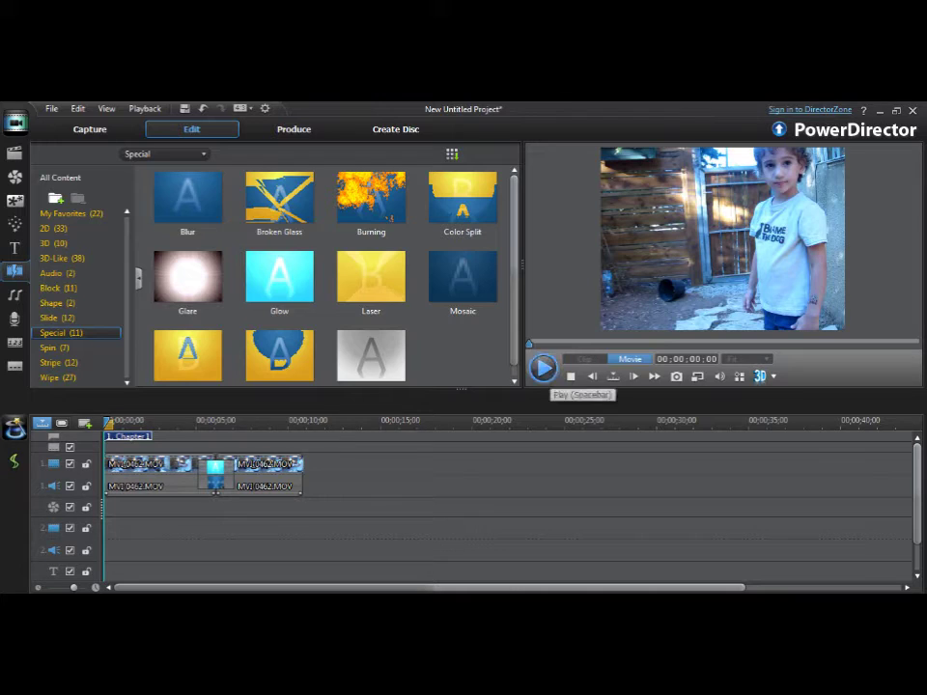
click(543, 367)
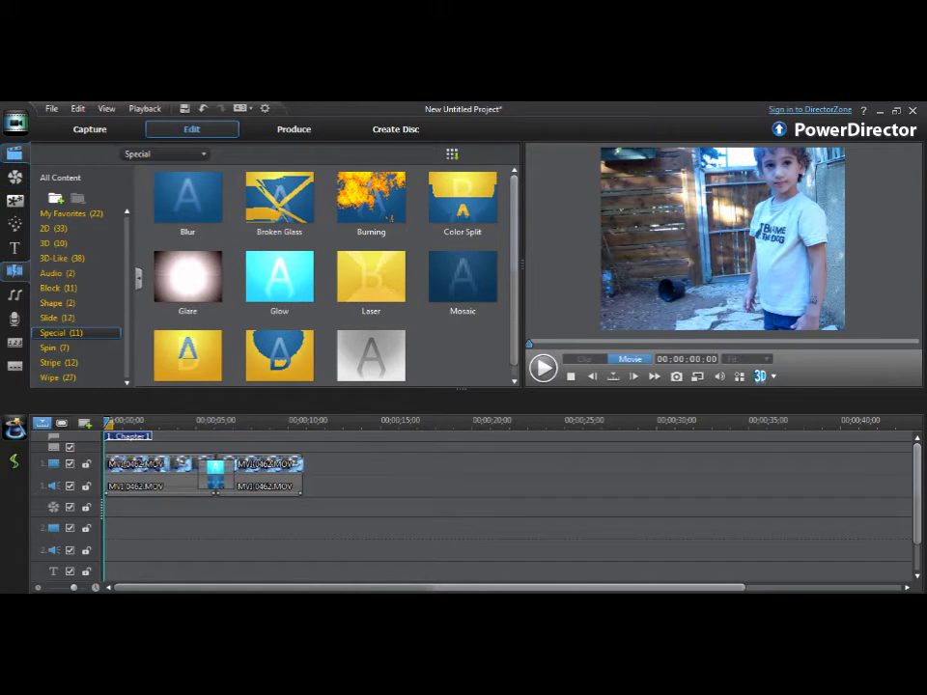
- Start importing media files and open the מוסיקה folder inside the desktop's יומן folder
click(15, 152)
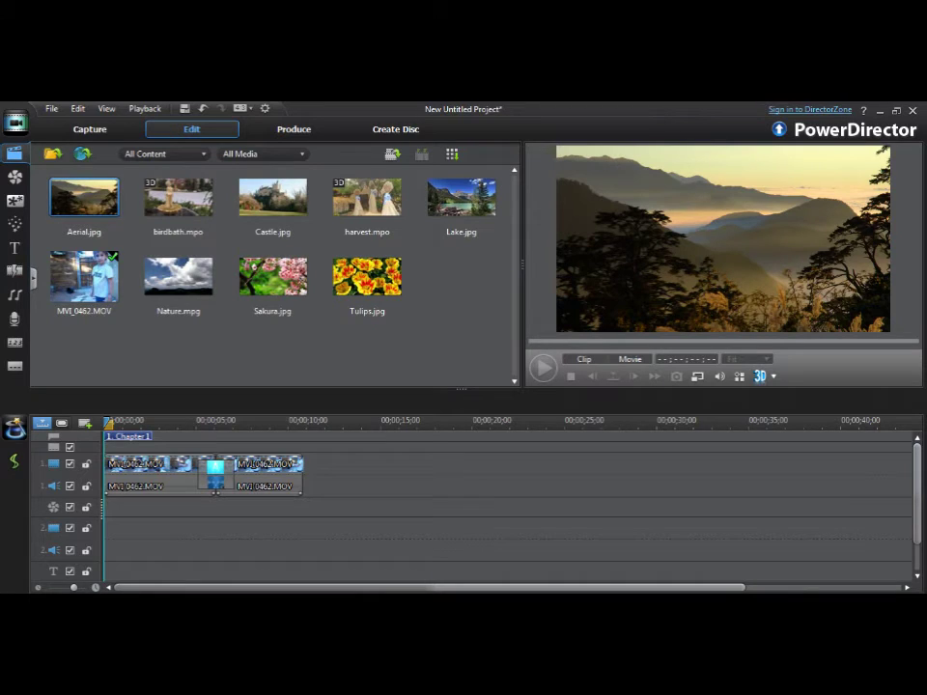
click(52, 153)
click(94, 173)
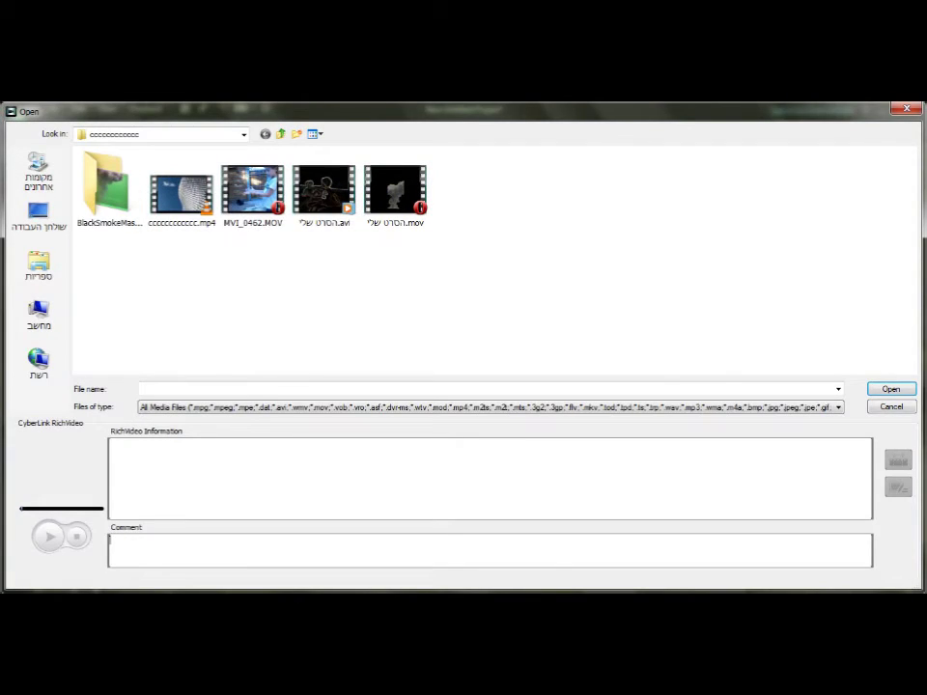
click(243, 134)
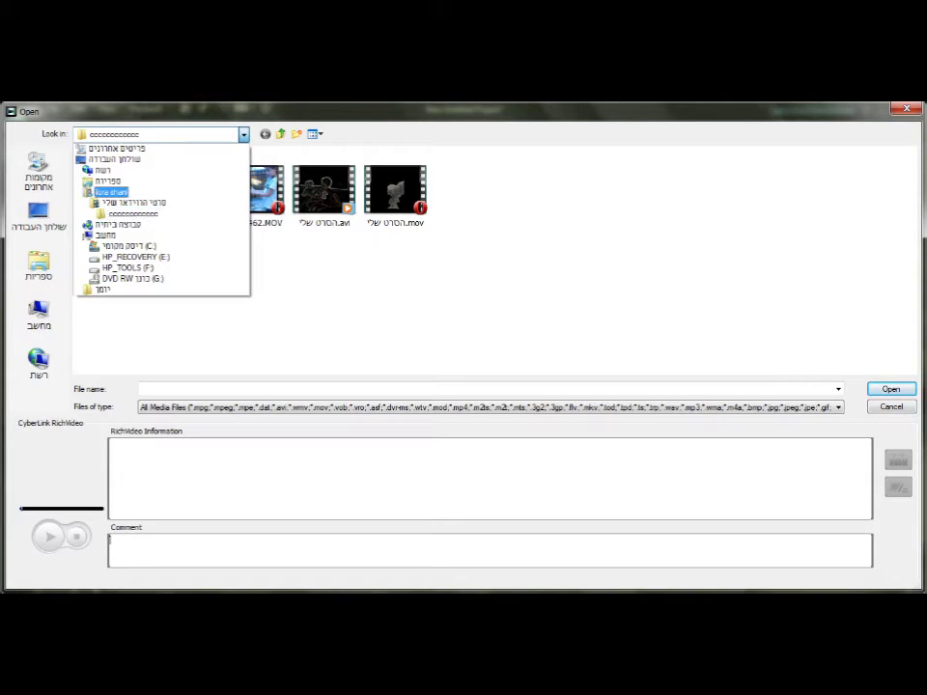
click(114, 159)
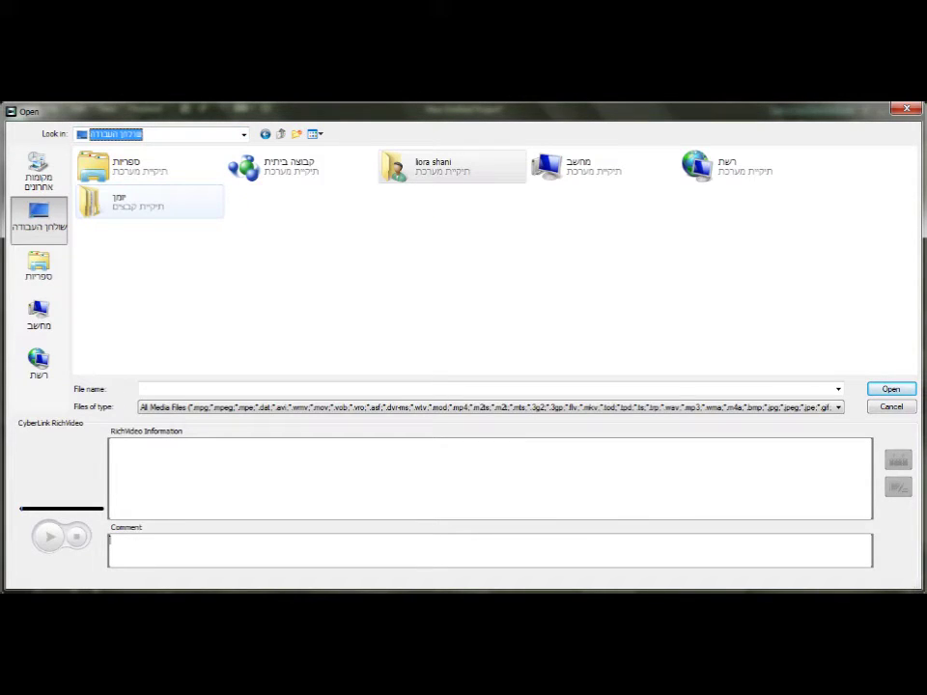
double_click(184, 203)
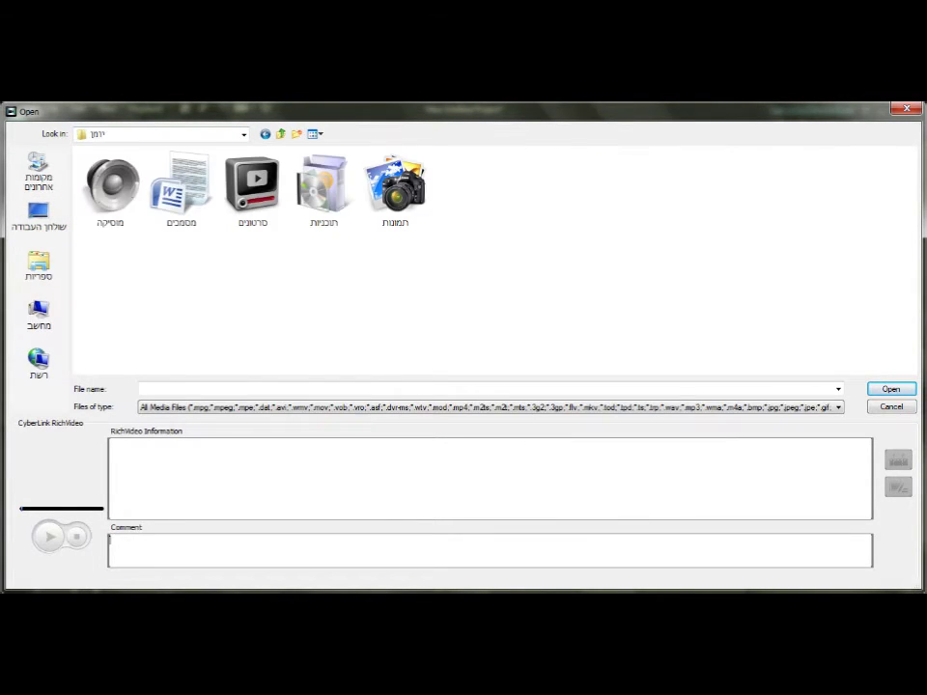
double_click(110, 189)
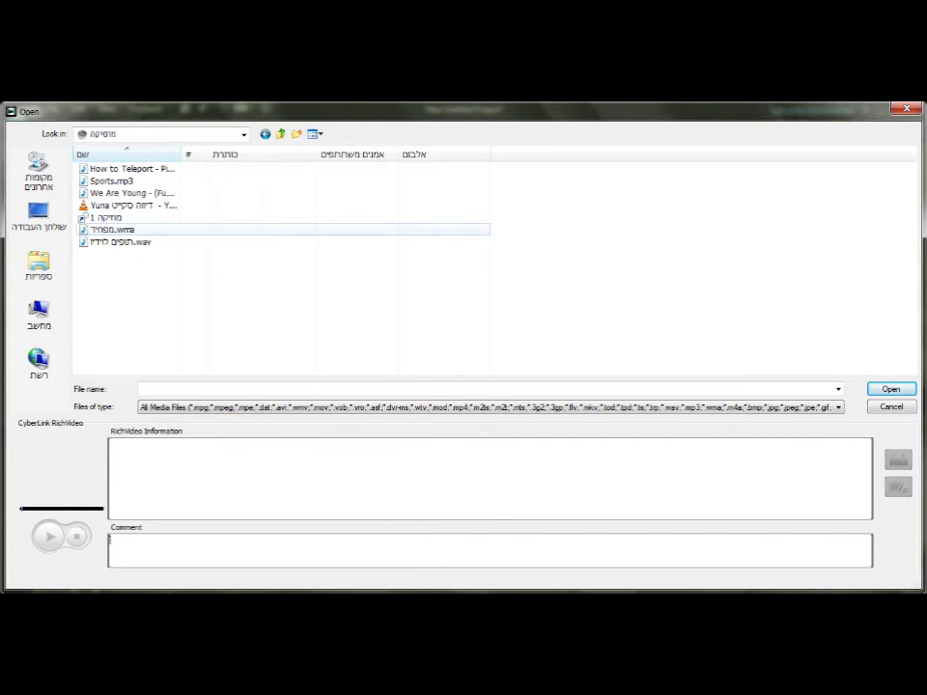
- Try to import מפחיד.wma into the media library
double_click(114, 230)
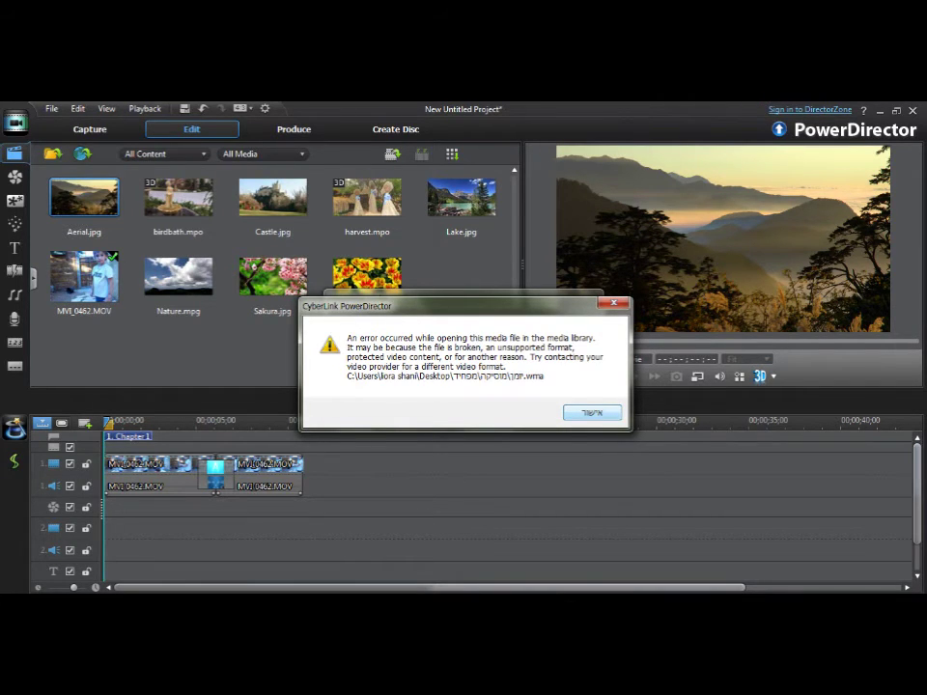
key(Return)
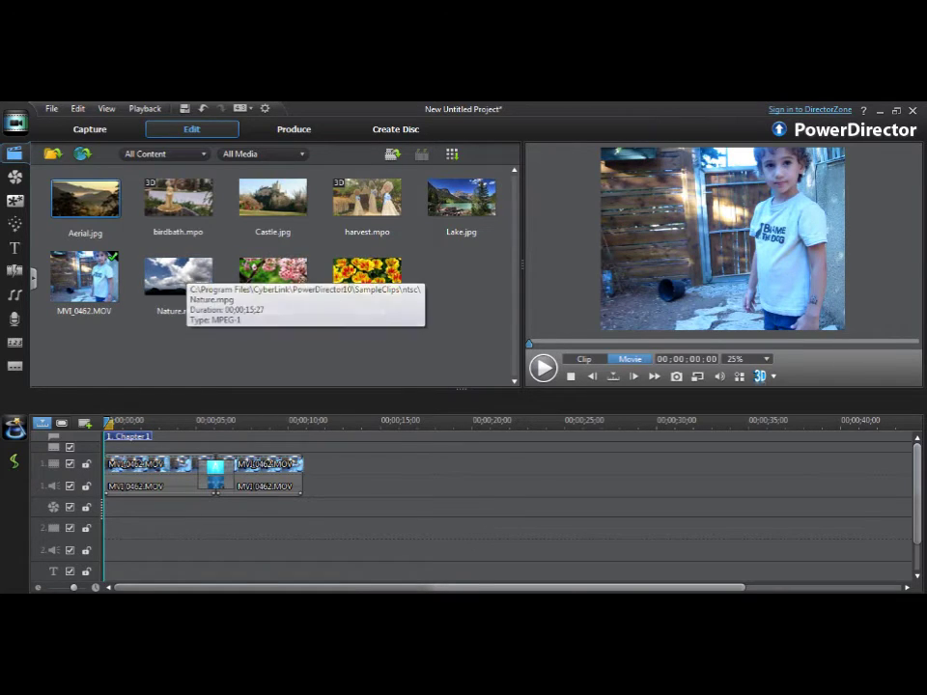
- Import untitled (3).mp3 into the media library through its shortcut in the מוסיקה folder
click(52, 153)
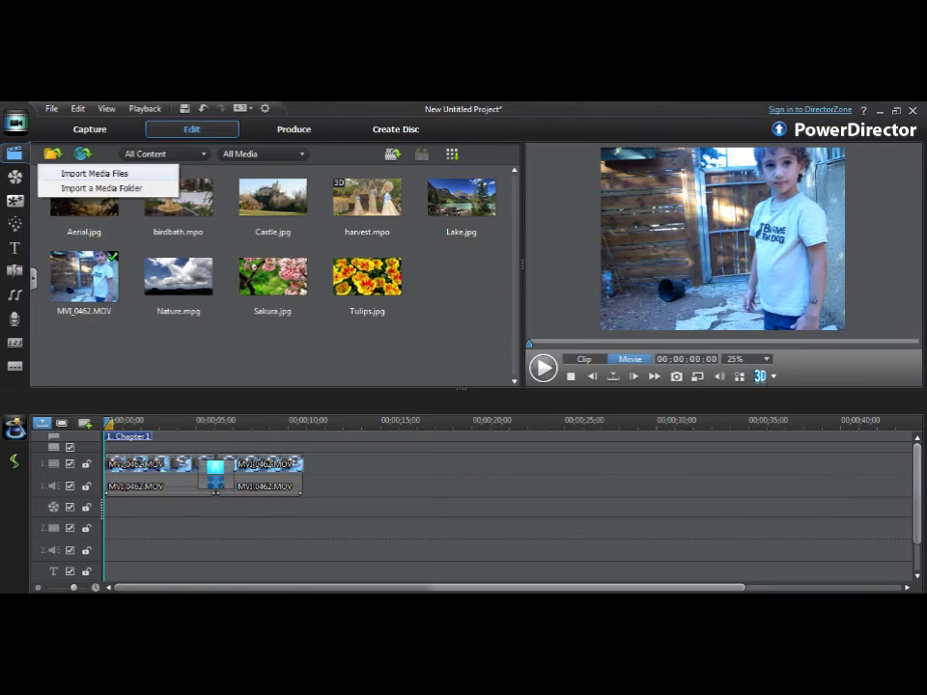
click(86, 116)
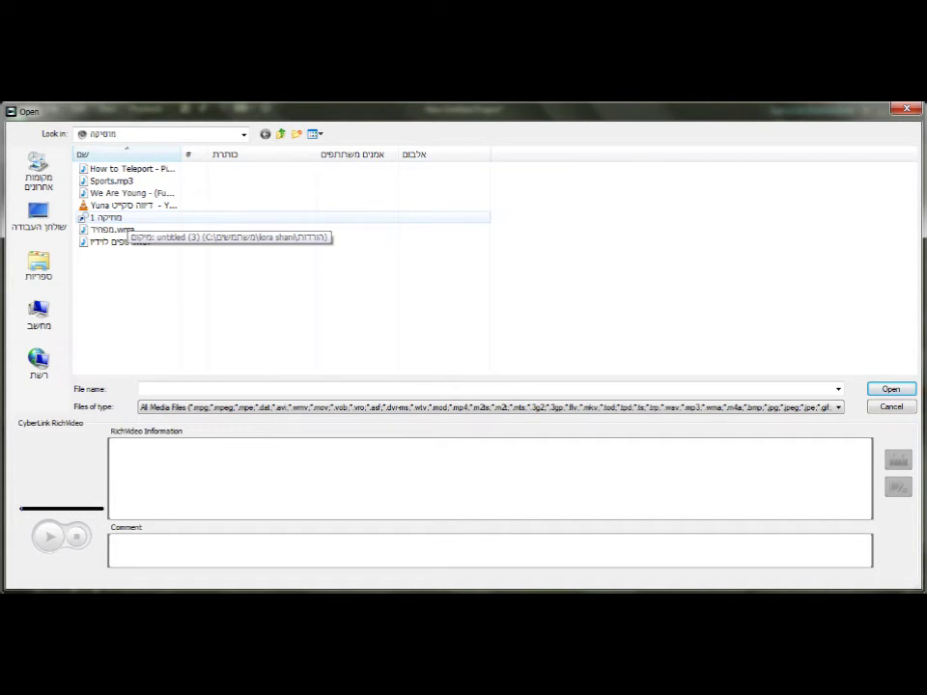
double_click(106, 219)
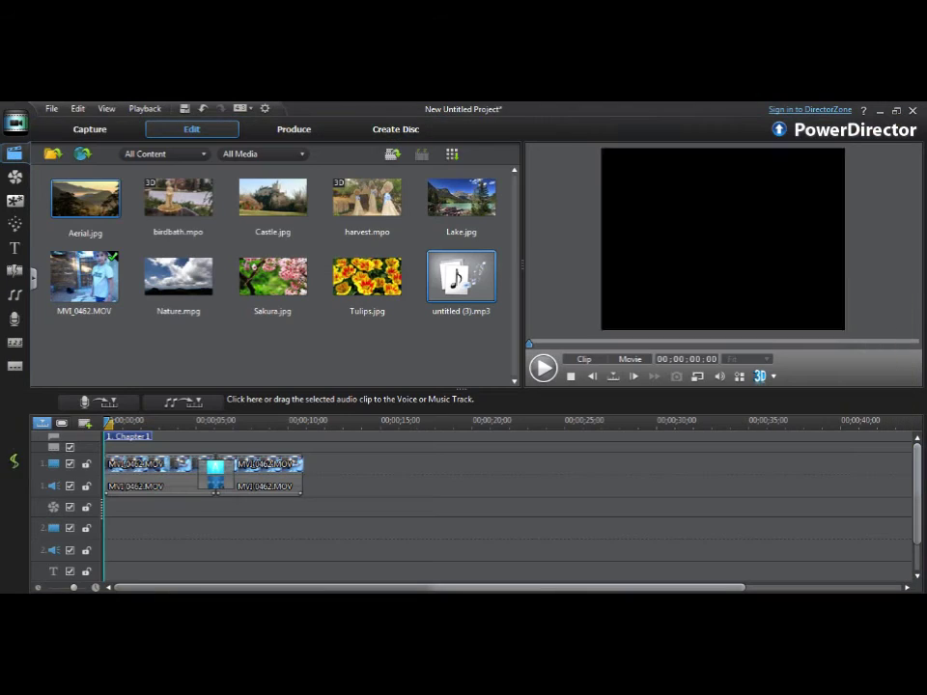
- Play a short preview of the imported untitled (3).mp3 and stop it
click(543, 367)
click(543, 367)
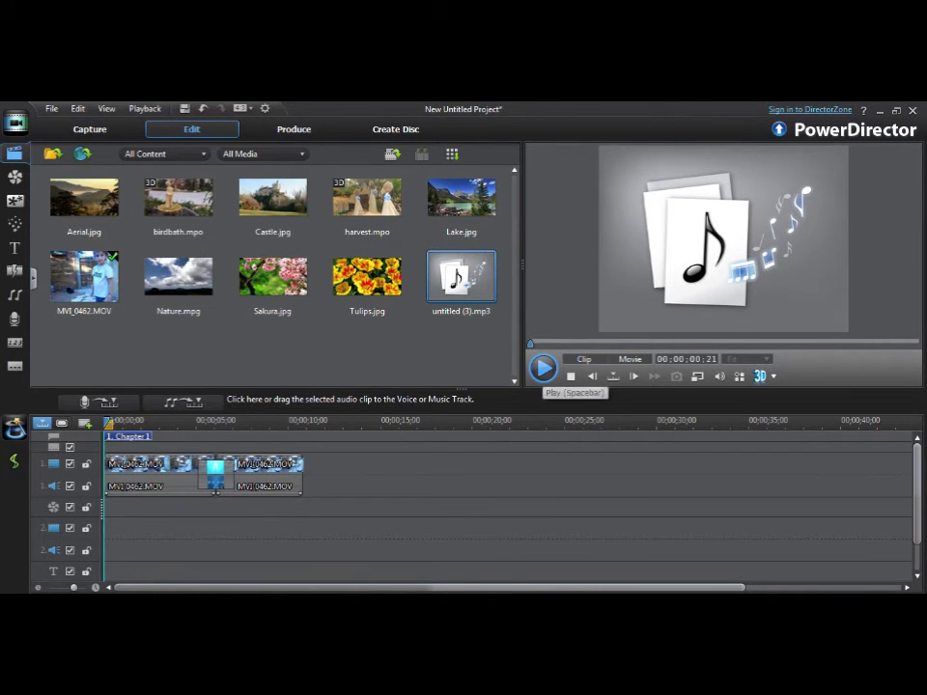
click(571, 375)
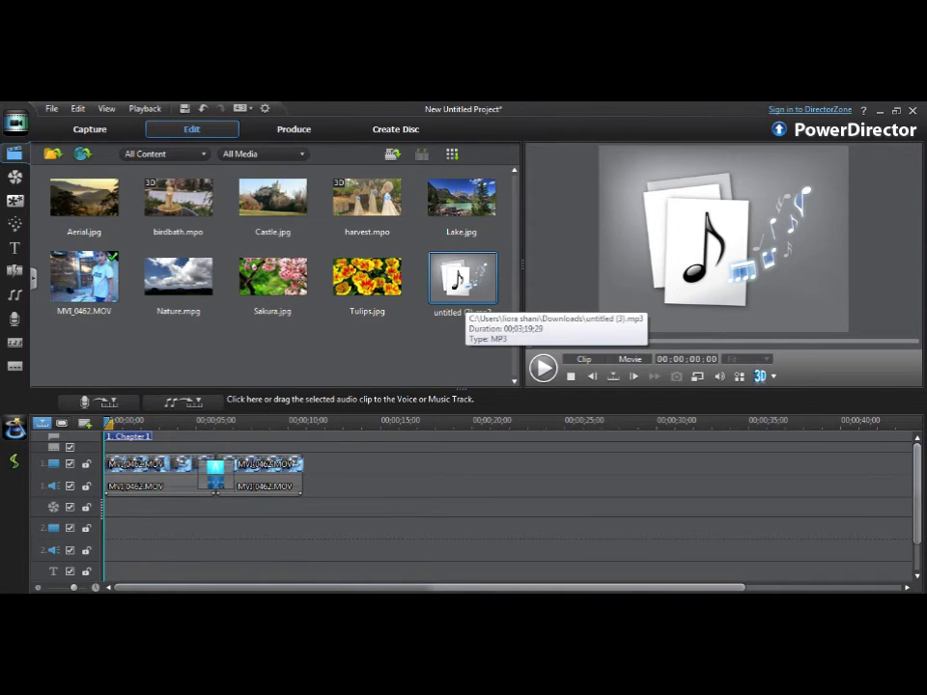
- Place untitled (3).mp3 at the start of audio track 2 and play it from 00;00;20;18 to 00;00;23;19
drag(462, 290, 102, 541)
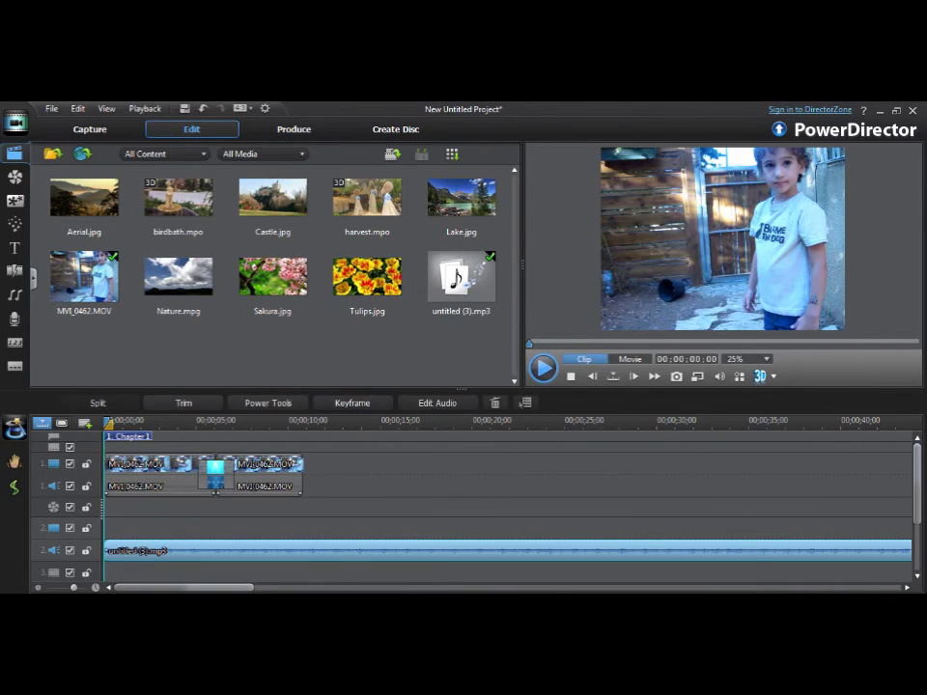
click(483, 422)
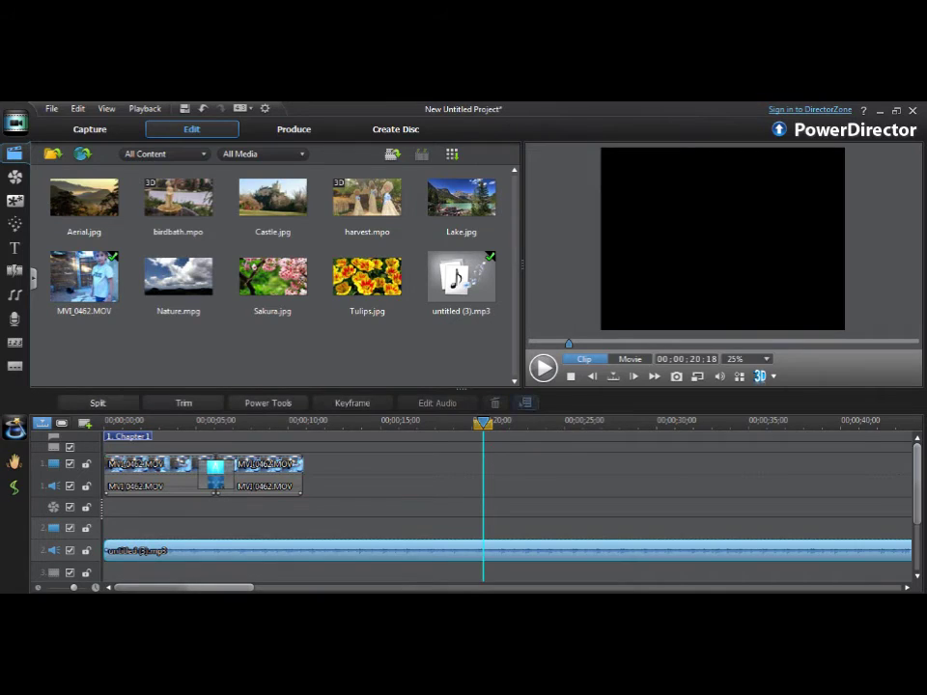
key(space)
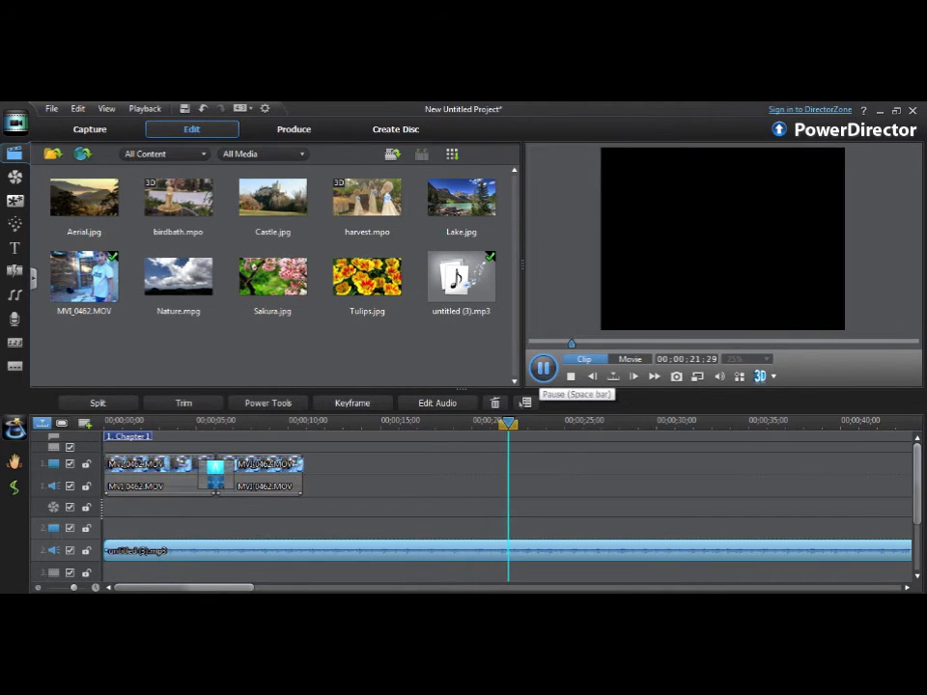
click(543, 368)
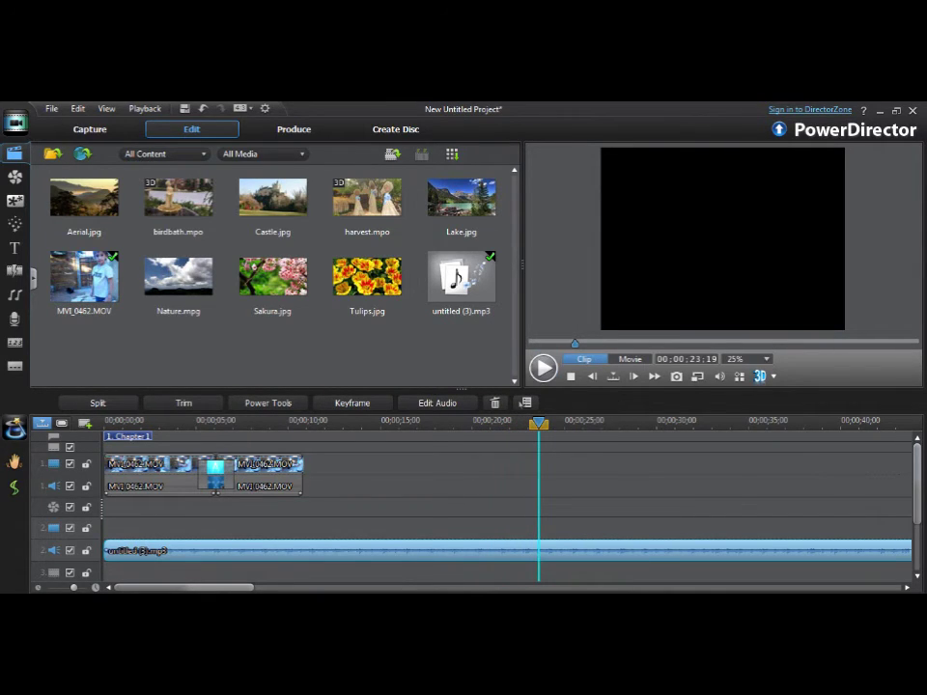
- Cut the music range from 00;00;23;19 to 00;00;28;18 and delete the remaining music pieces from audio track 2
drag(544, 423, 630, 422)
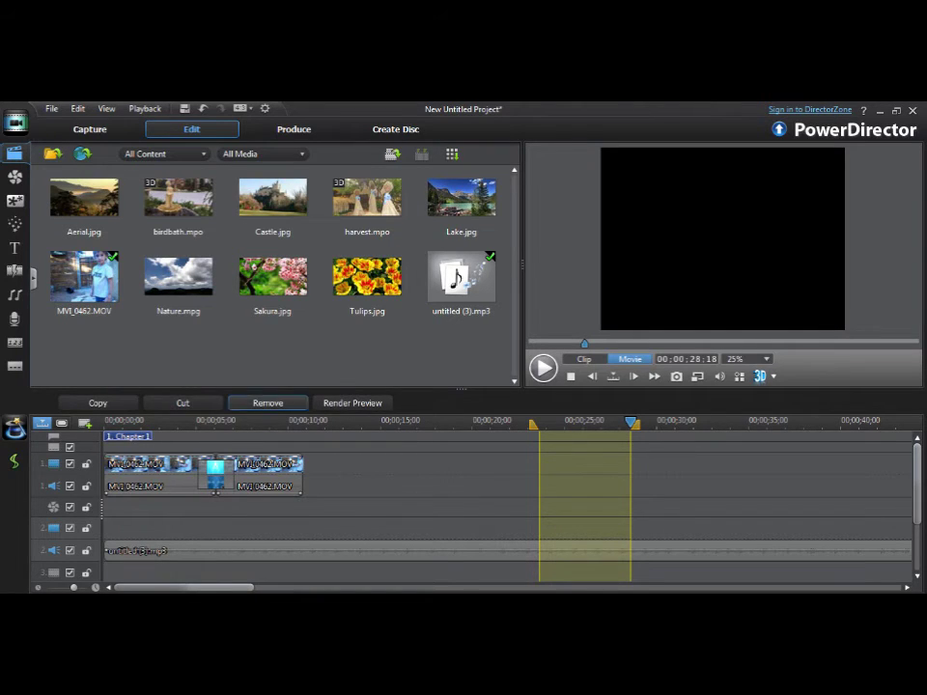
click(182, 403)
click(409, 549)
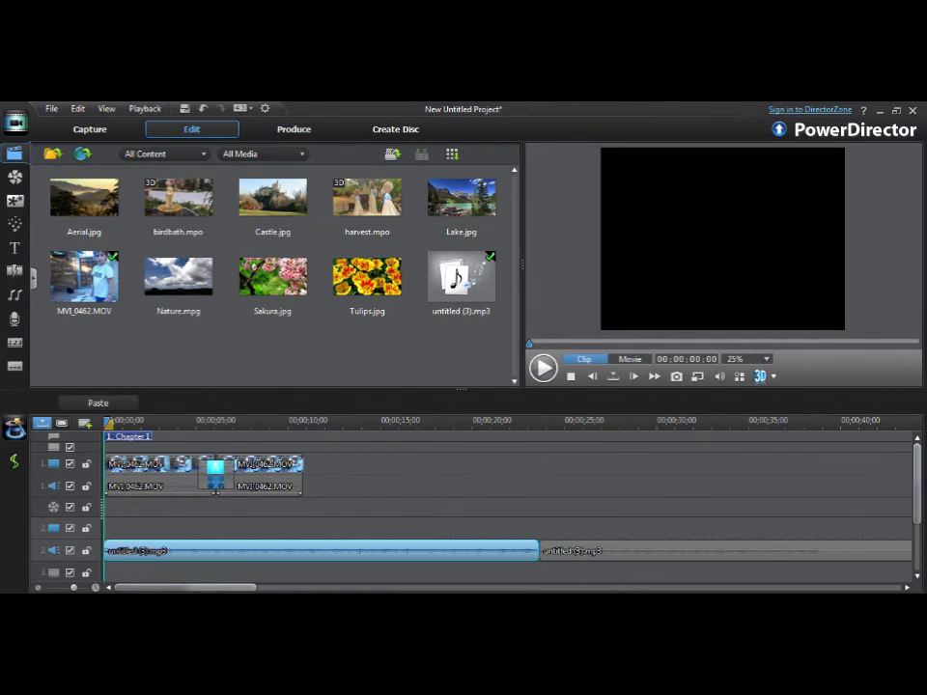
key(Delete)
click(406, 548)
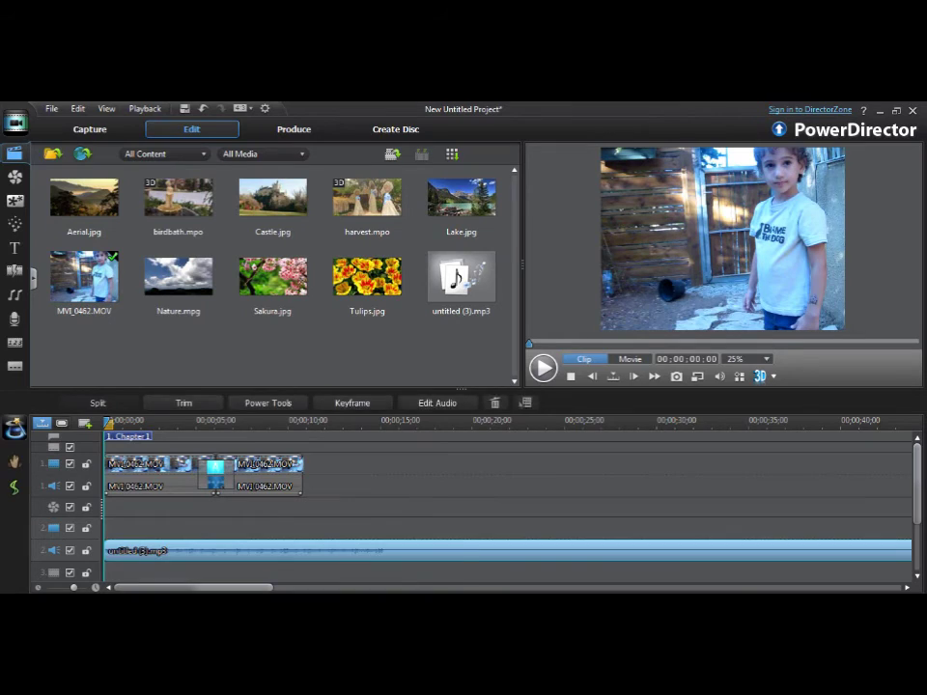
key(Delete)
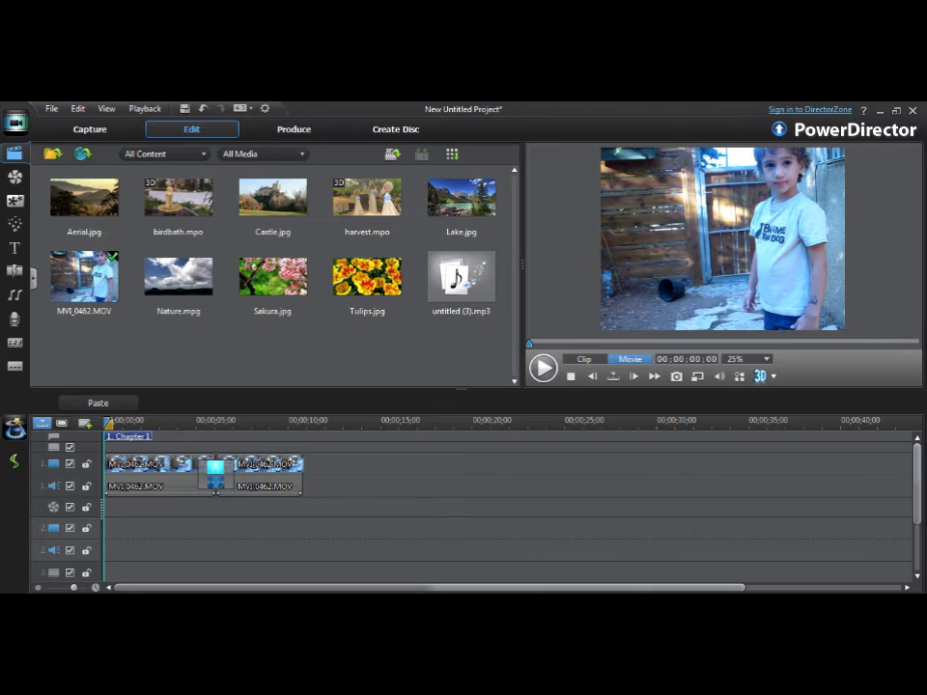
- Paste the cut music section at the start of audio track 2
right_click(221, 550)
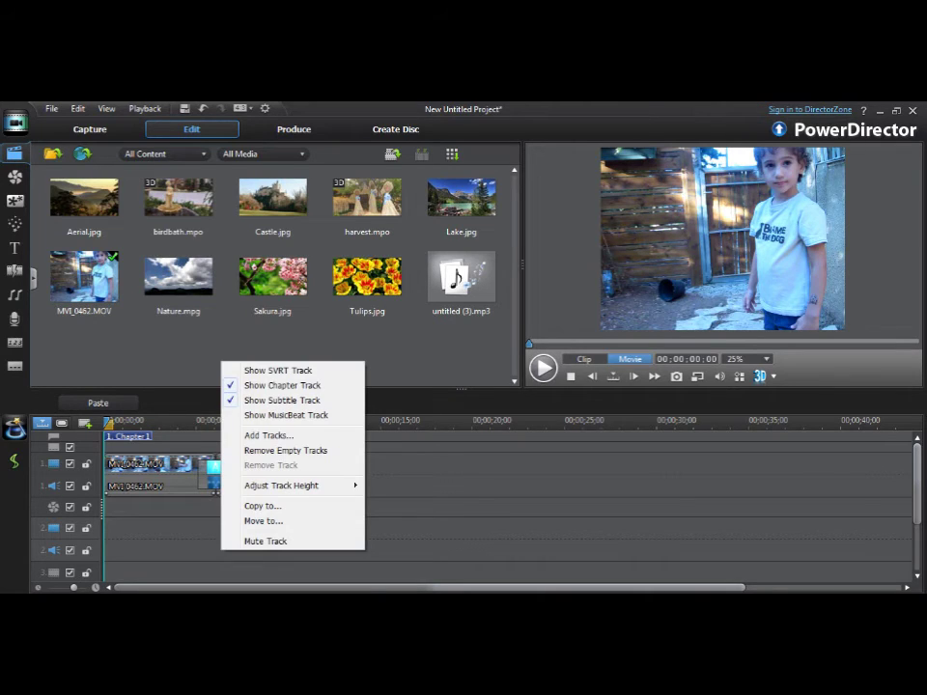
key(Escape)
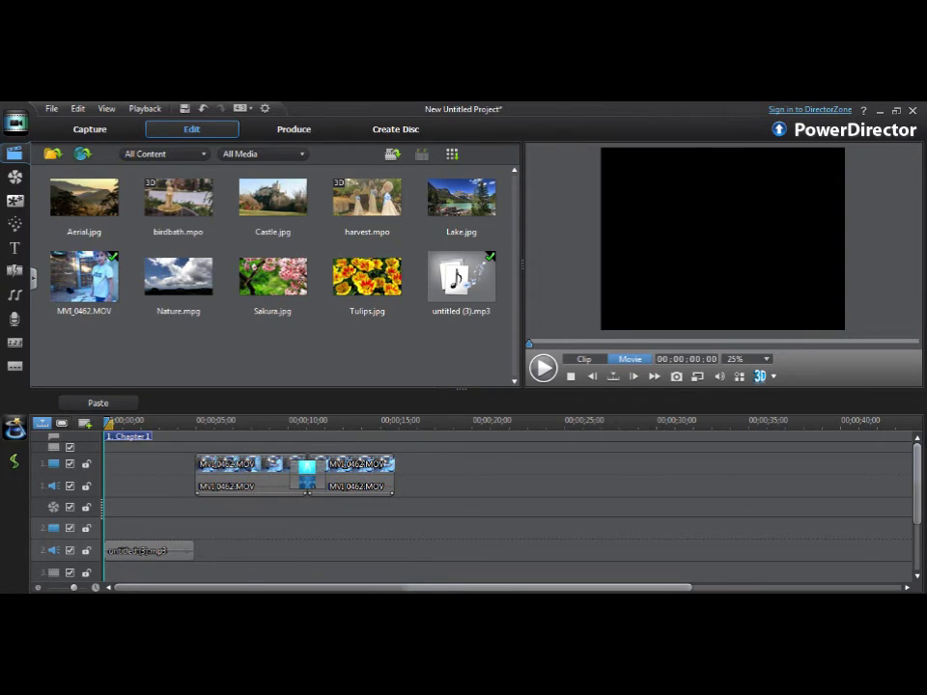
- Move the video clips to the start of track 1 and the music section to about 4 seconds, spanning the Glow transition, and play it
drag(193, 519, 203, 487)
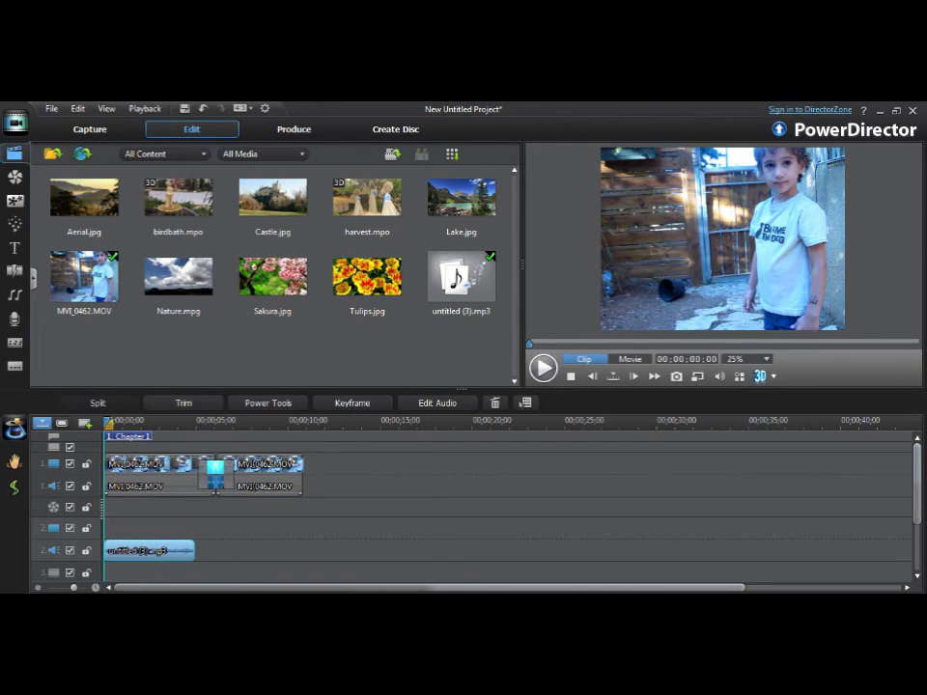
drag(146, 550, 215, 550)
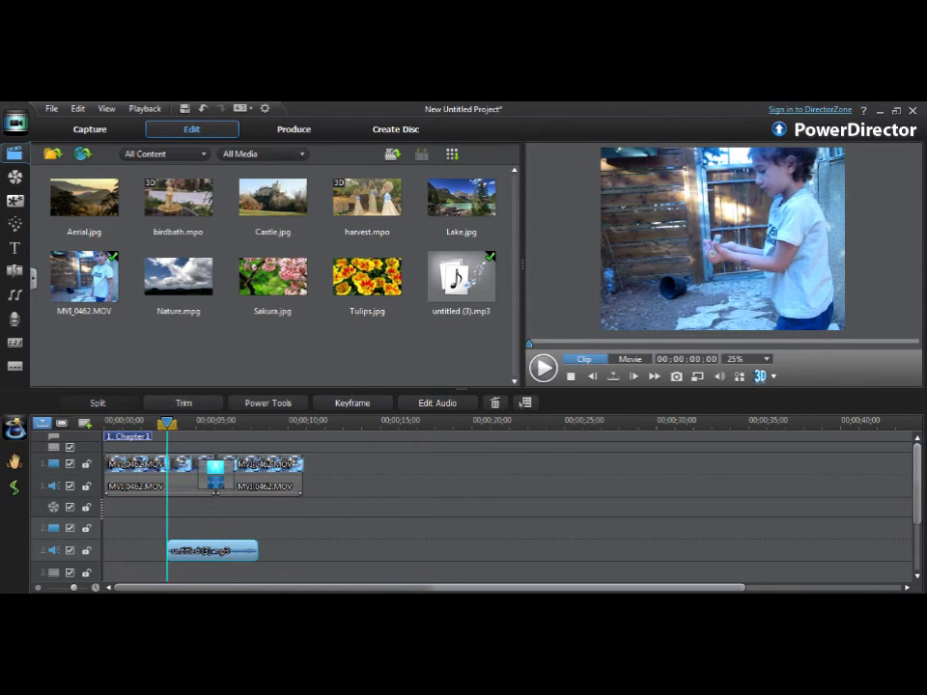
drag(229, 550, 238, 550)
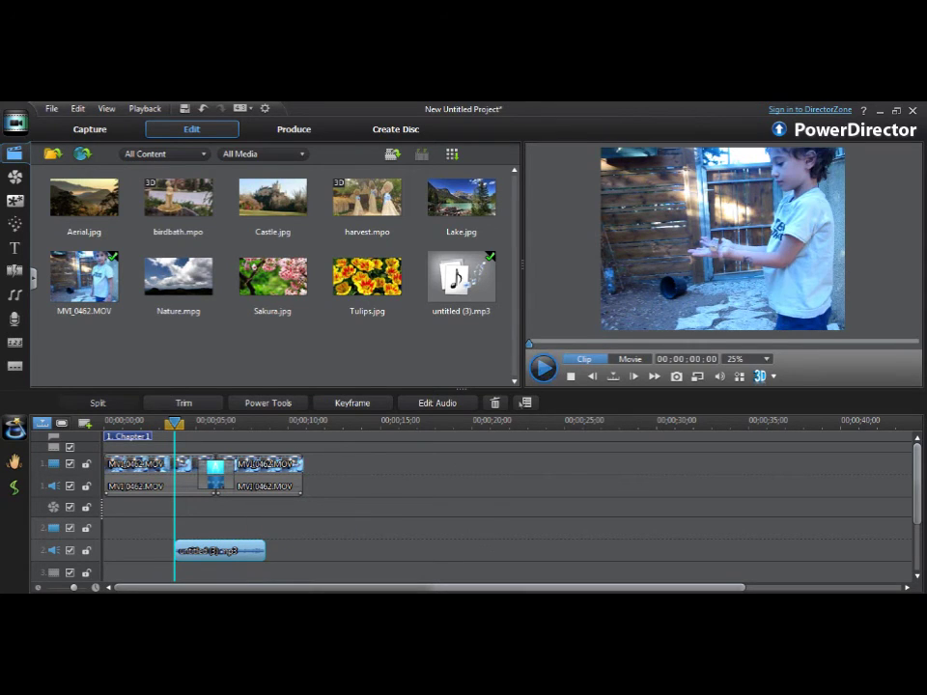
click(543, 367)
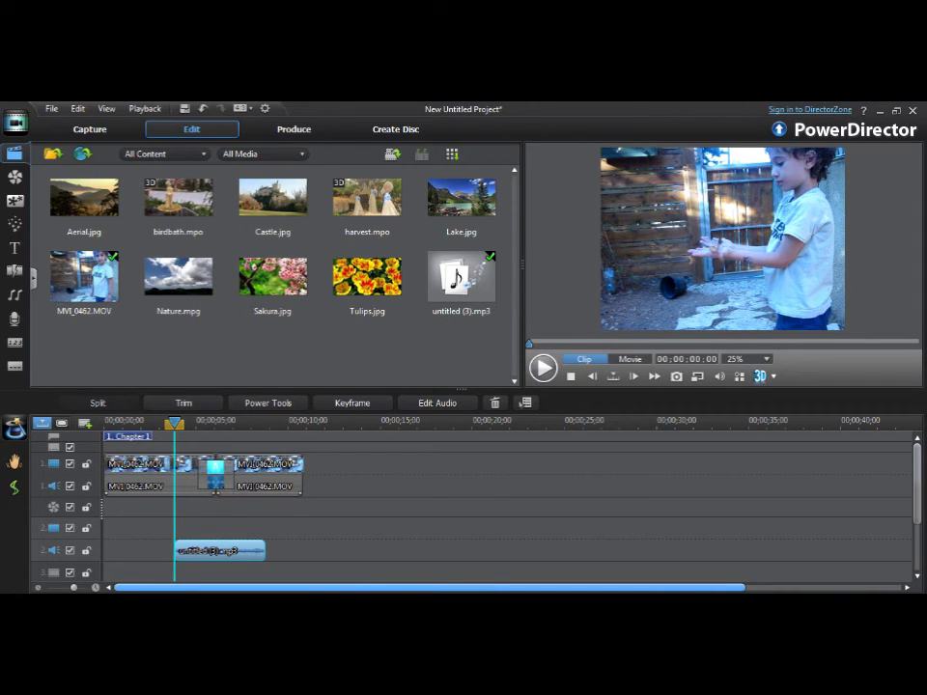
- Produce the movie in MOV format, saved as mov in the ShadowEditFiles folder
click(293, 129)
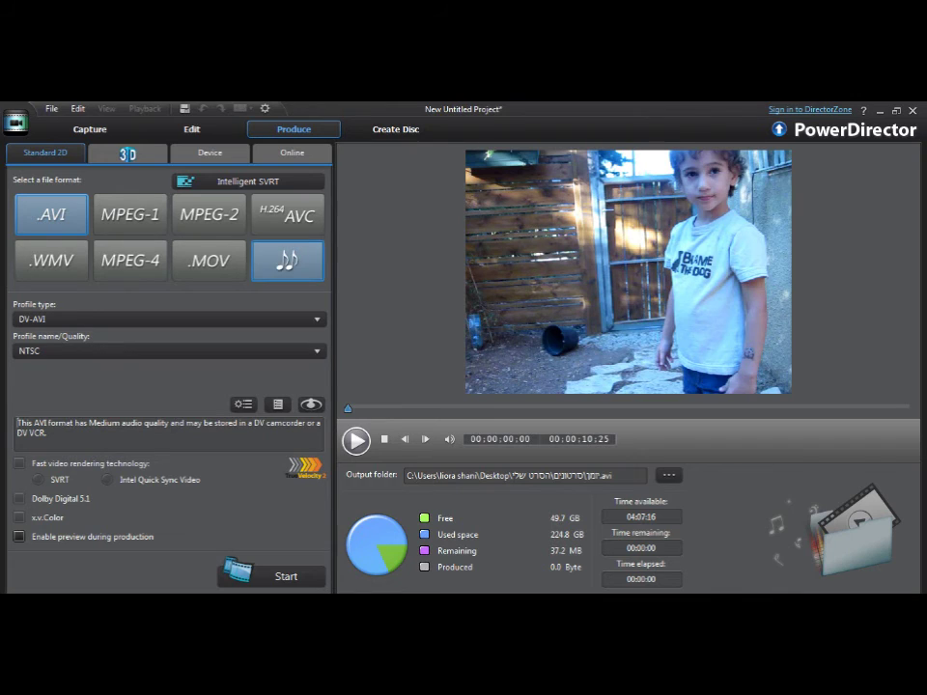
click(209, 260)
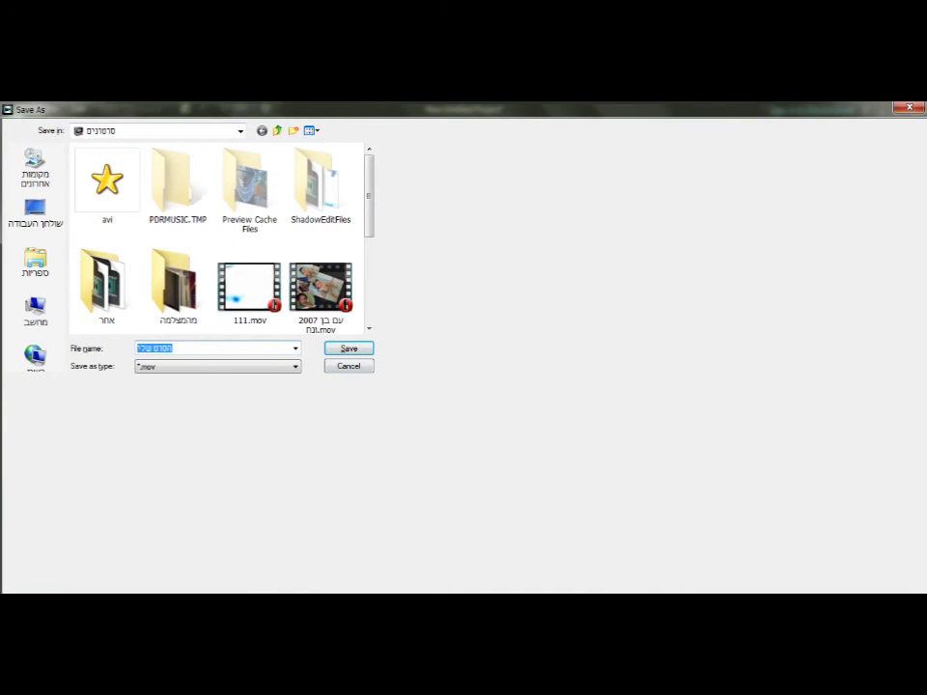
key(BackSpace)
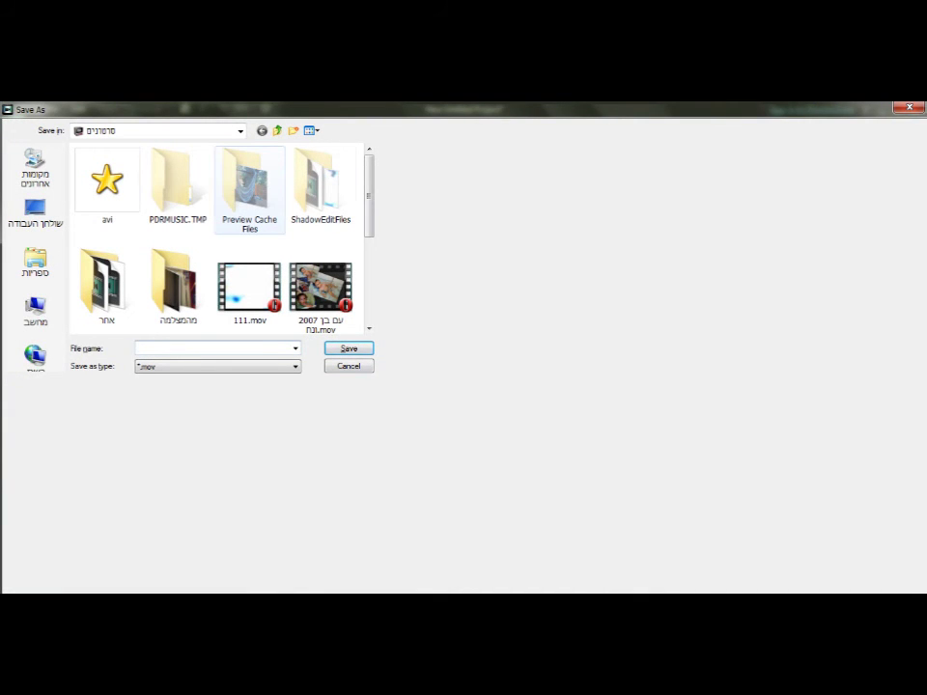
click(325, 186)
double_click(324, 186)
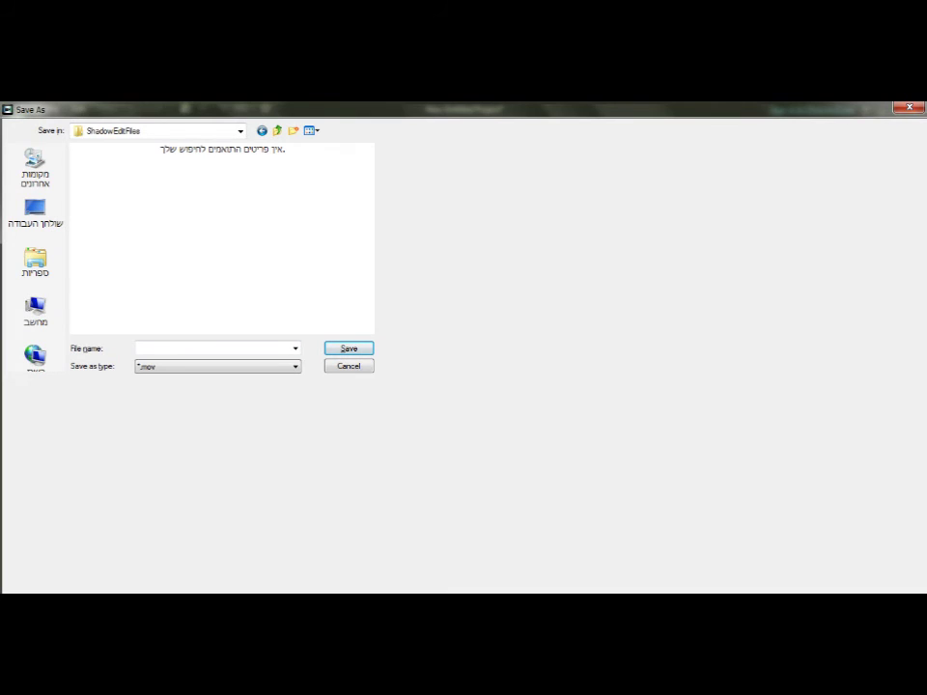
click(212, 349)
text(mov)
key(Return)
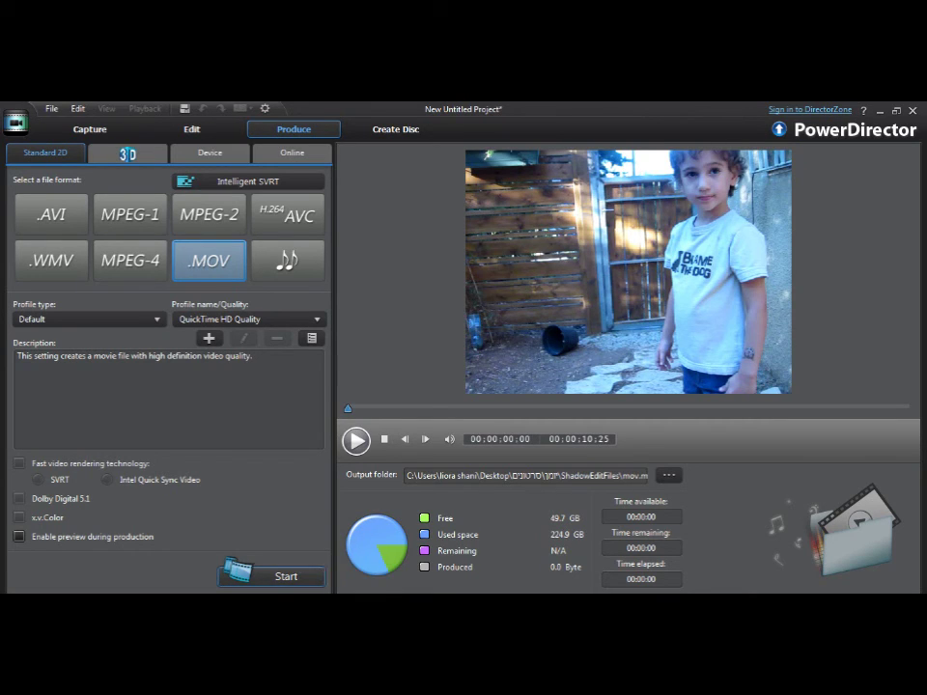
click(286, 576)
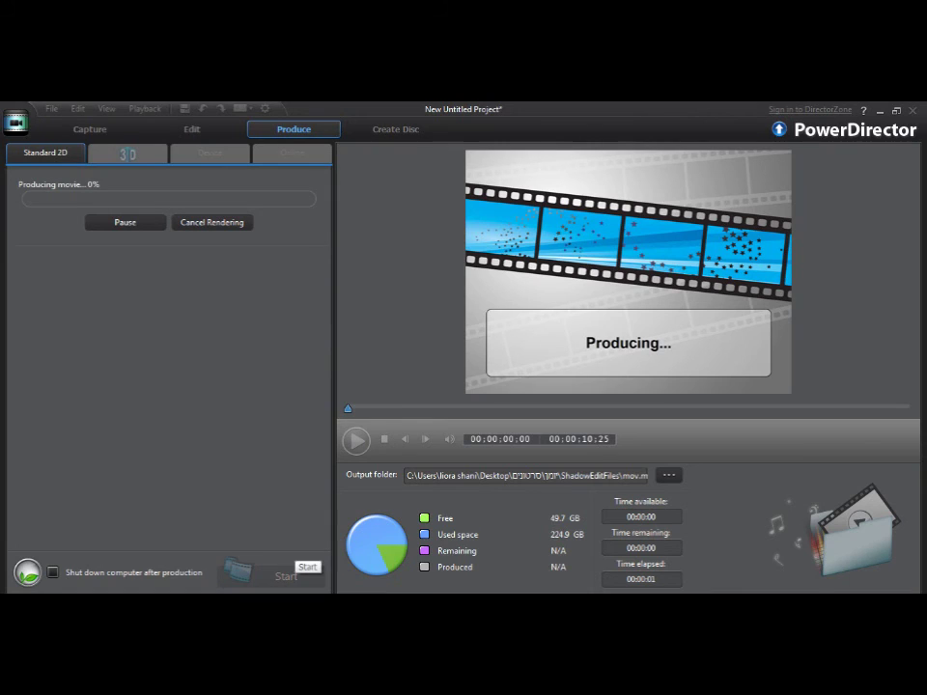